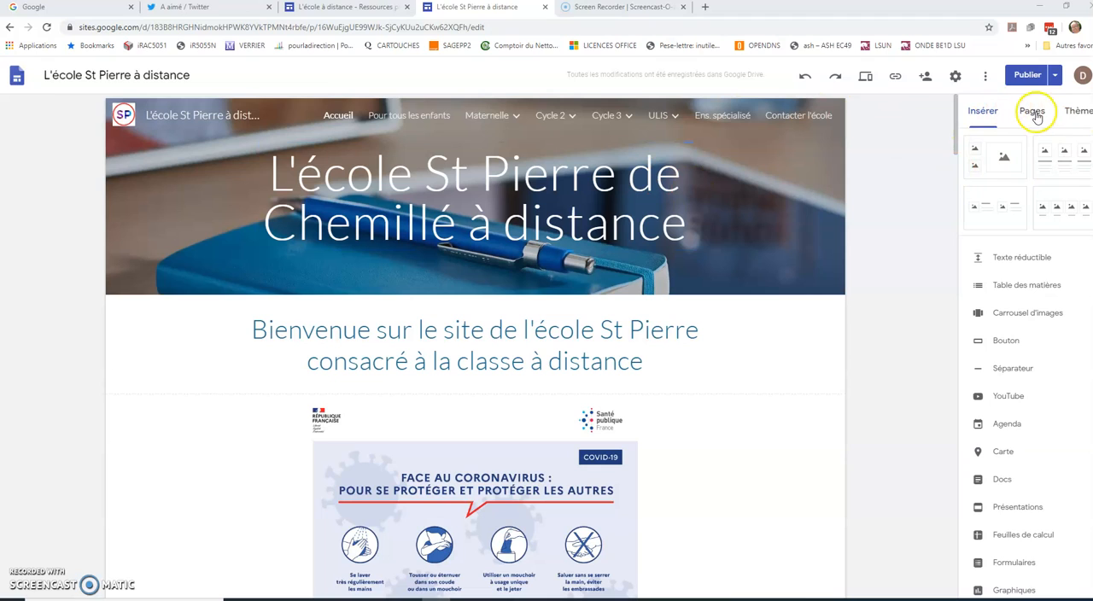
# - Create a new page named "Tutoriel" and move it to the end of the page list, after Contacter l'école
pyautogui.click(1033, 112)
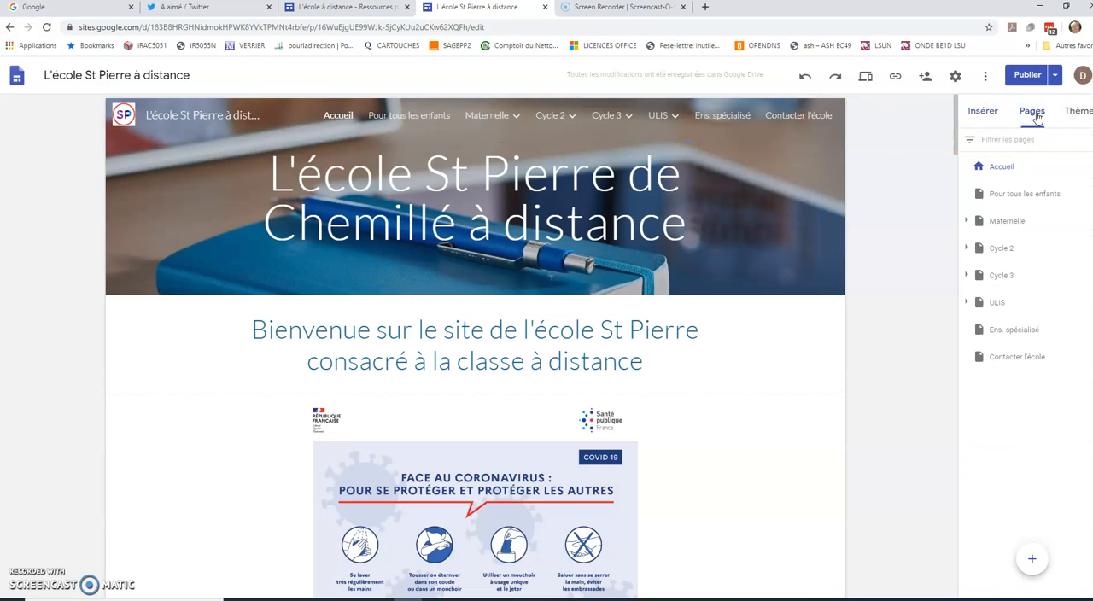
pyautogui.click(1031, 561)
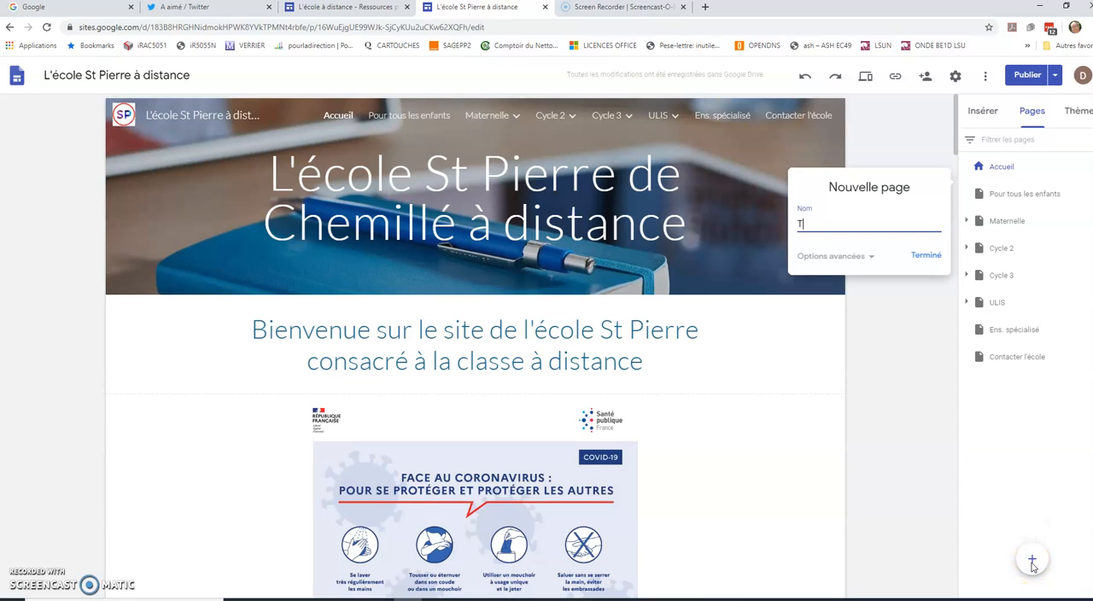
pyautogui.write('Tutoriel')
pyautogui.click(926, 256)
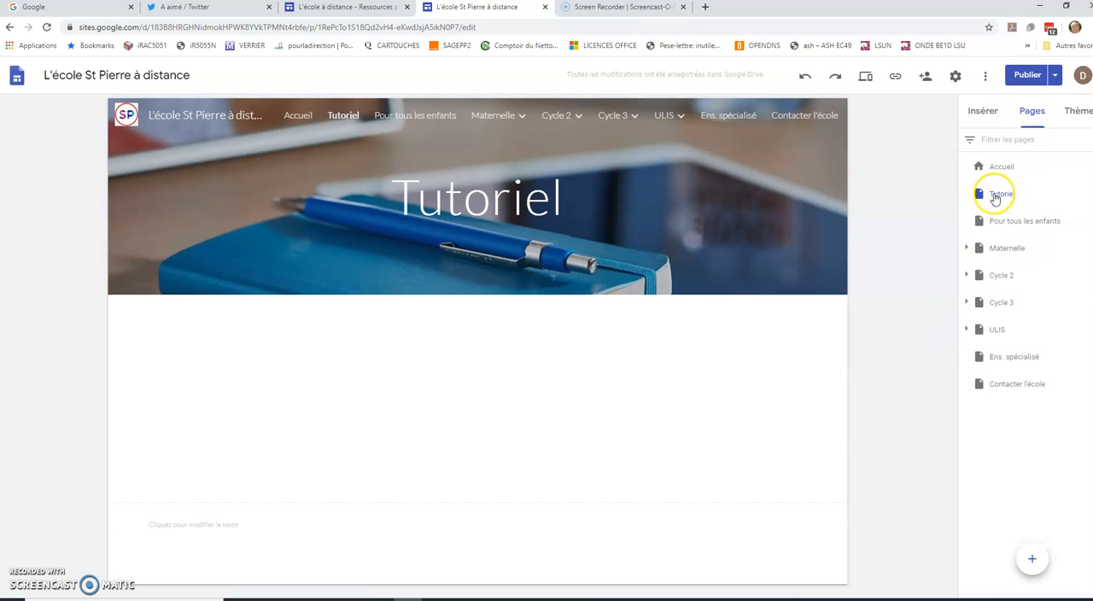
pyautogui.moveTo(978, 198); pyautogui.dragTo(999, 399)
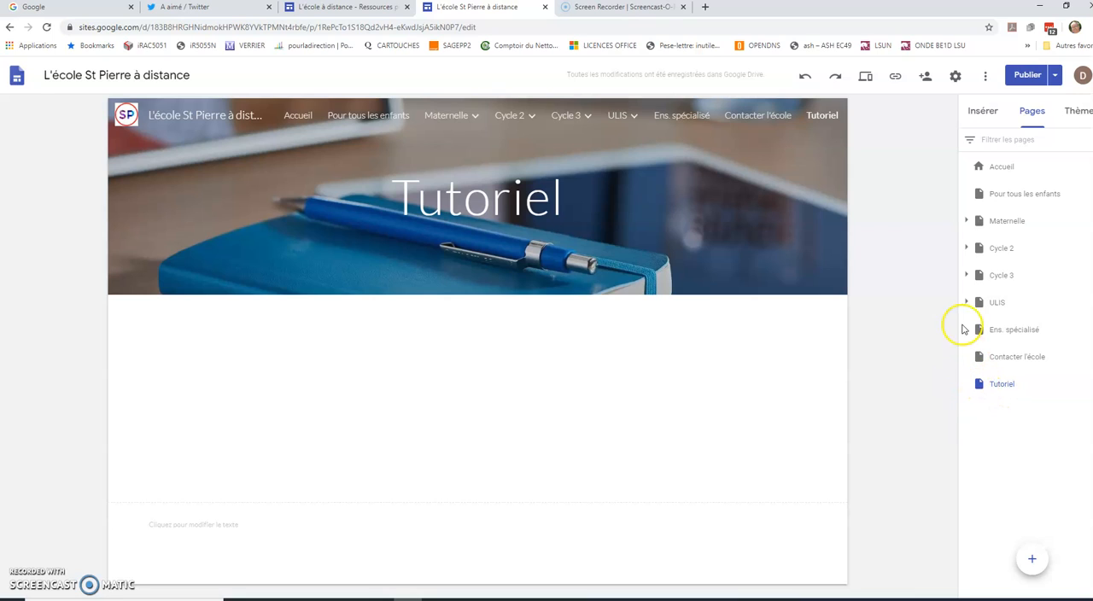
# - Nest the Tutoriel page as a subpage of the teacher's page under Cycle 3 > CM2
pyautogui.click(967, 275)
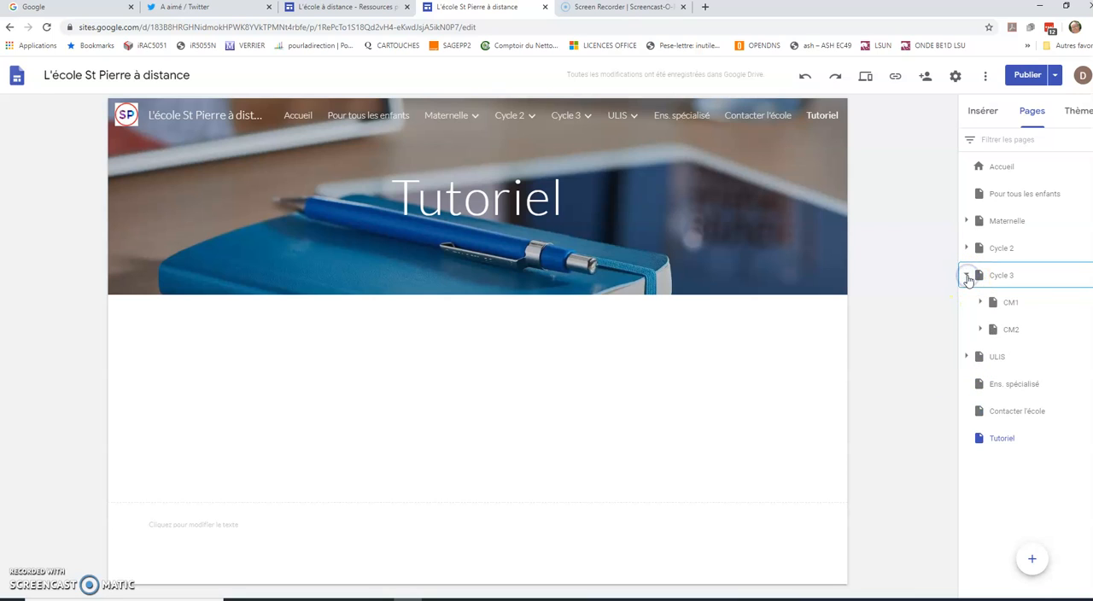
pyautogui.click(981, 330)
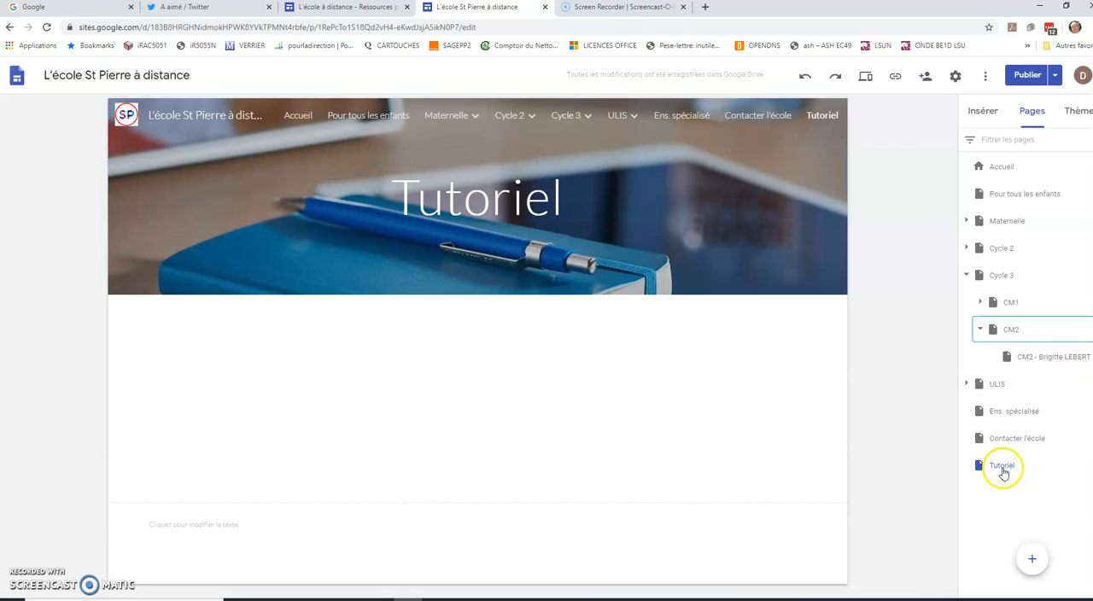
pyautogui.click(995, 470)
pyautogui.click(994, 470)
pyautogui.moveTo(995, 470); pyautogui.dragTo(1040, 357)
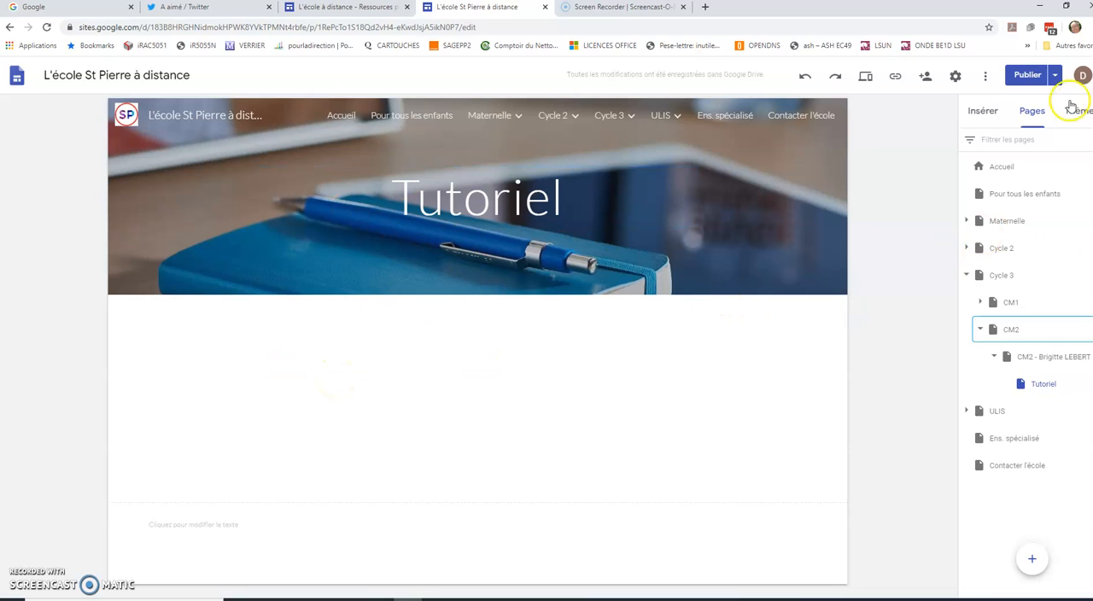
# - Insert a text box on the Tutoriel page containing "Mon titre"
pyautogui.click(983, 112)
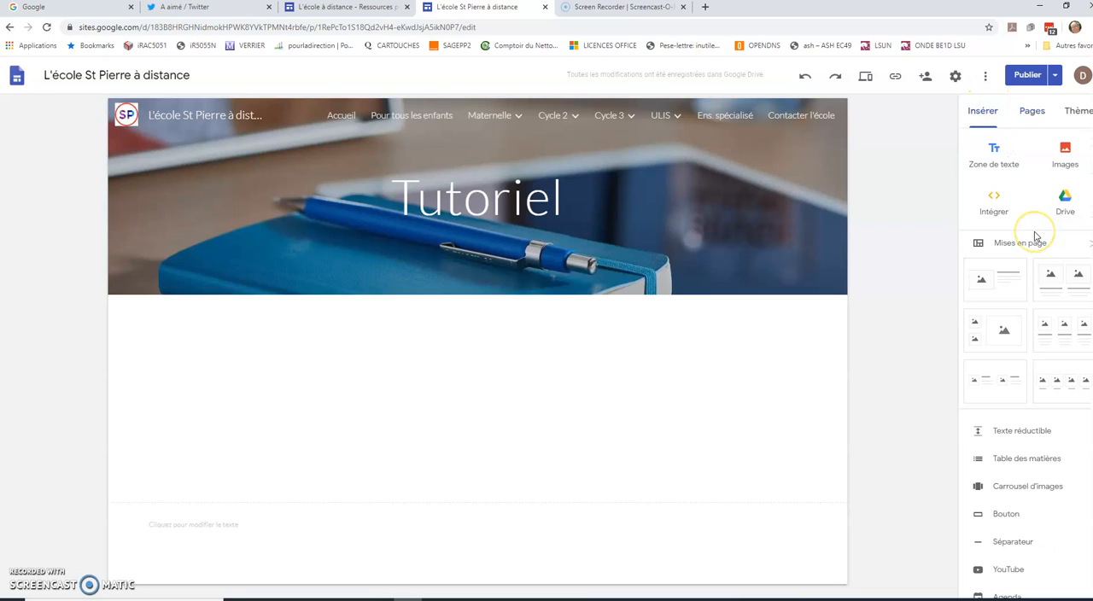
pyautogui.click(1066, 220)
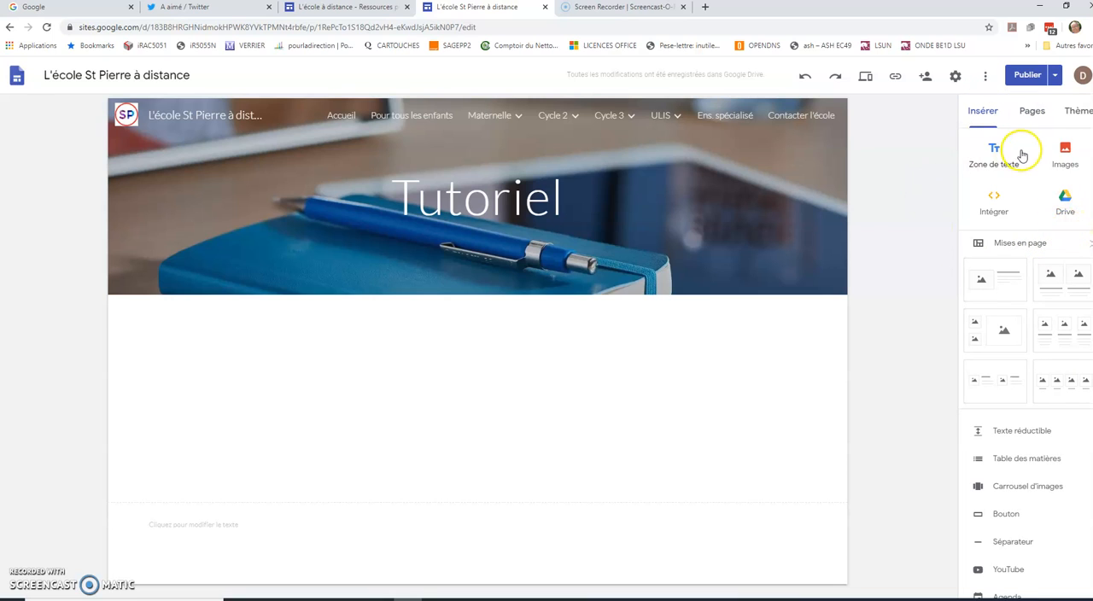
pyautogui.click(991, 152)
pyautogui.click(914, 129)
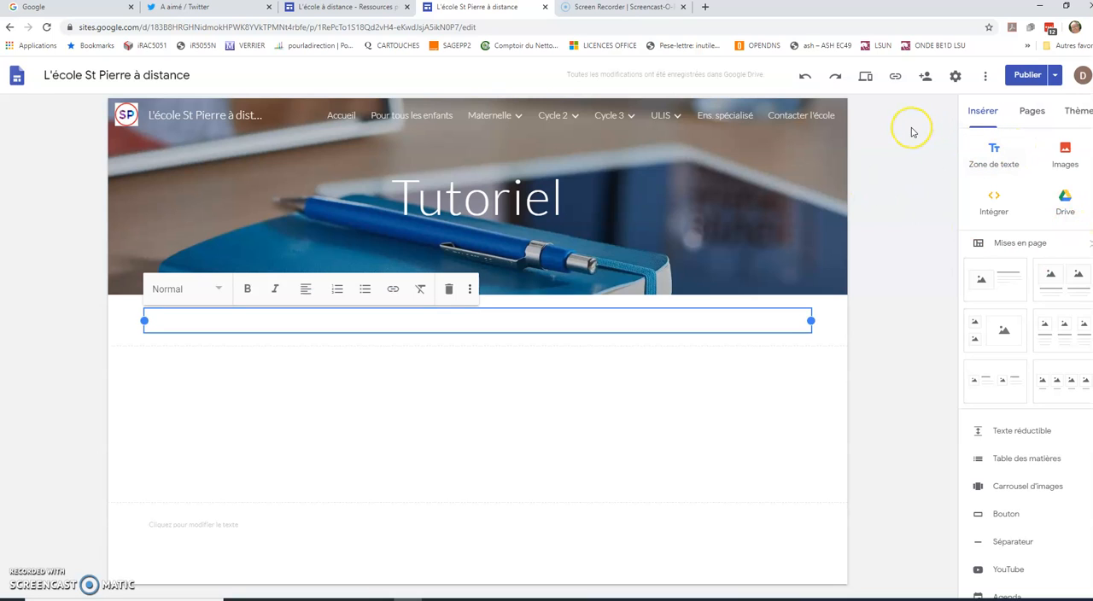
pyautogui.write('Mo')
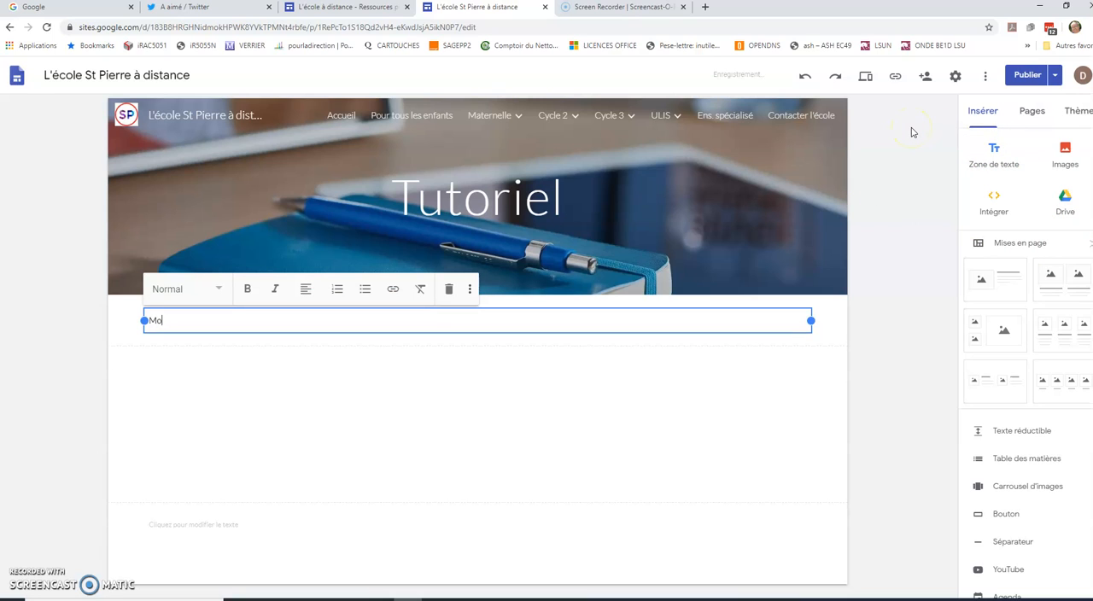
pyautogui.write('n titre')
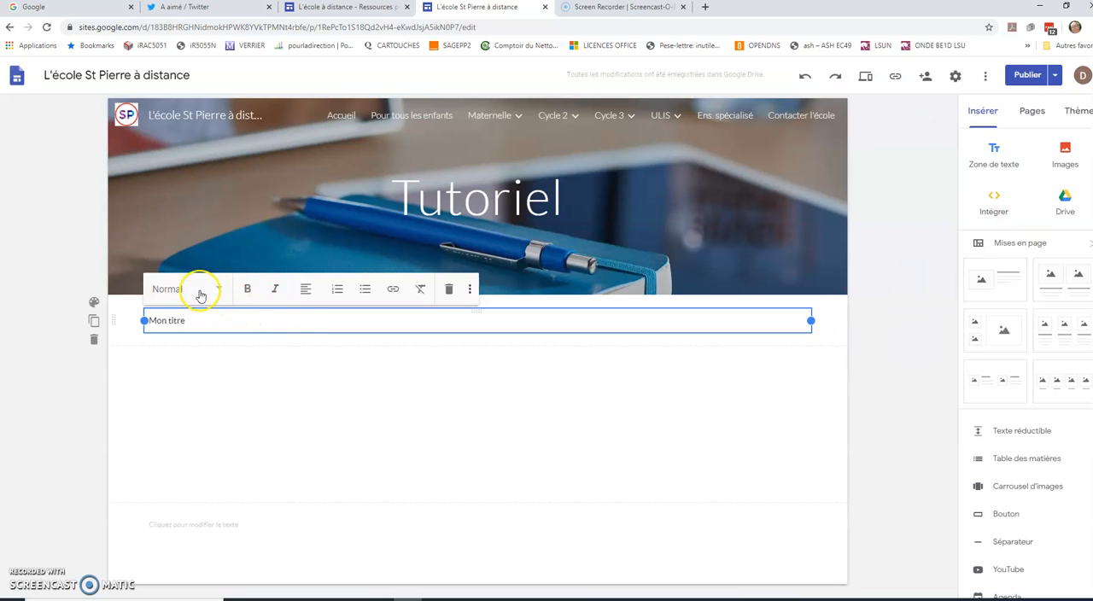
# - Format "Mon titre" with the larger Titre style and centre it
pyautogui.click(219, 292)
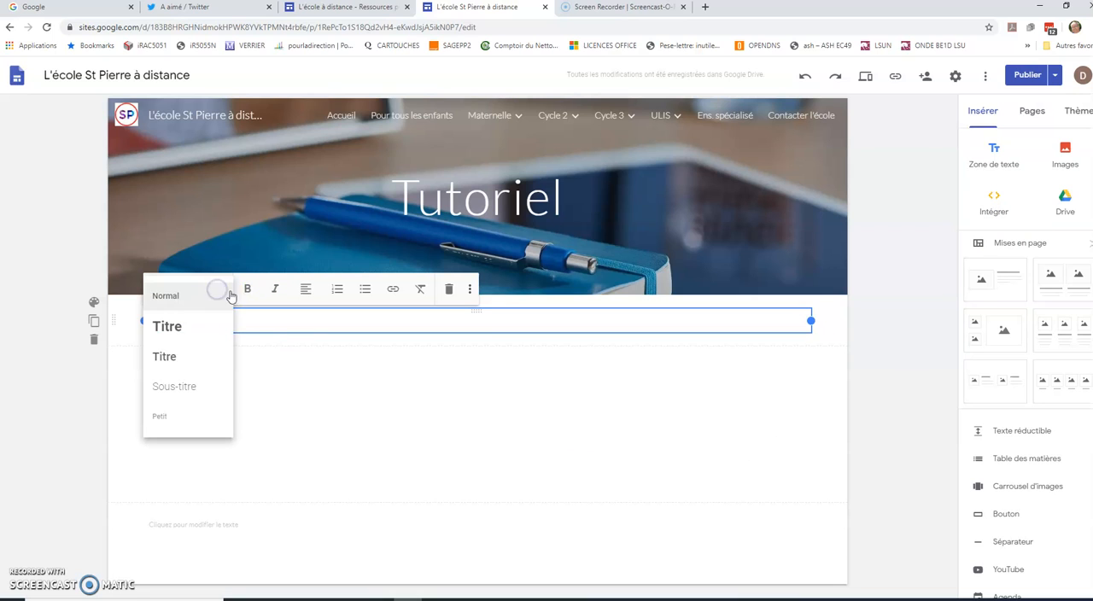
pyautogui.click(171, 325)
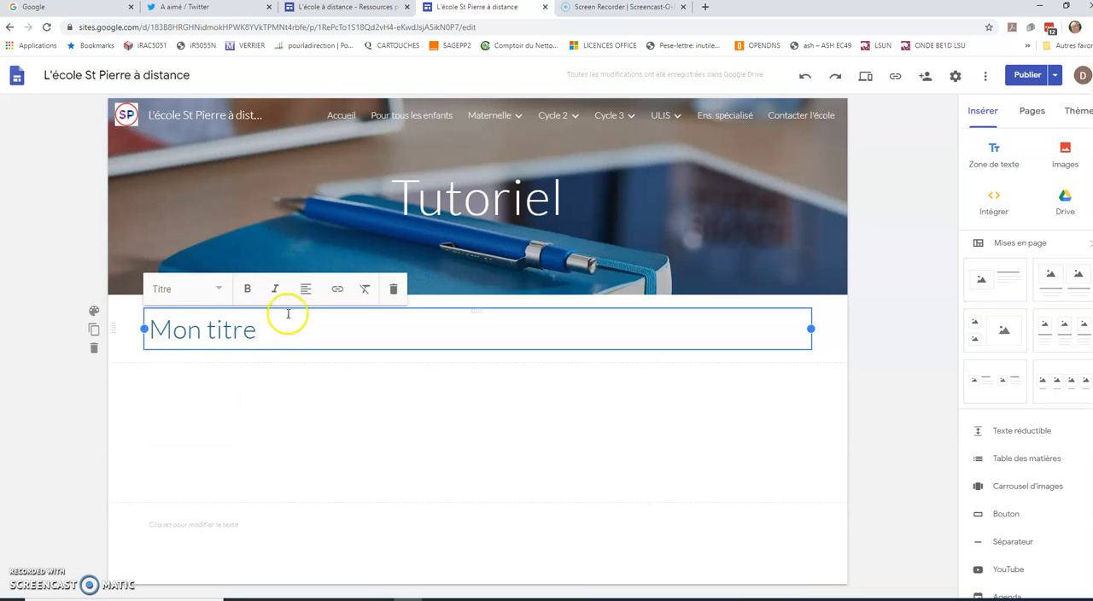
pyautogui.click(305, 289)
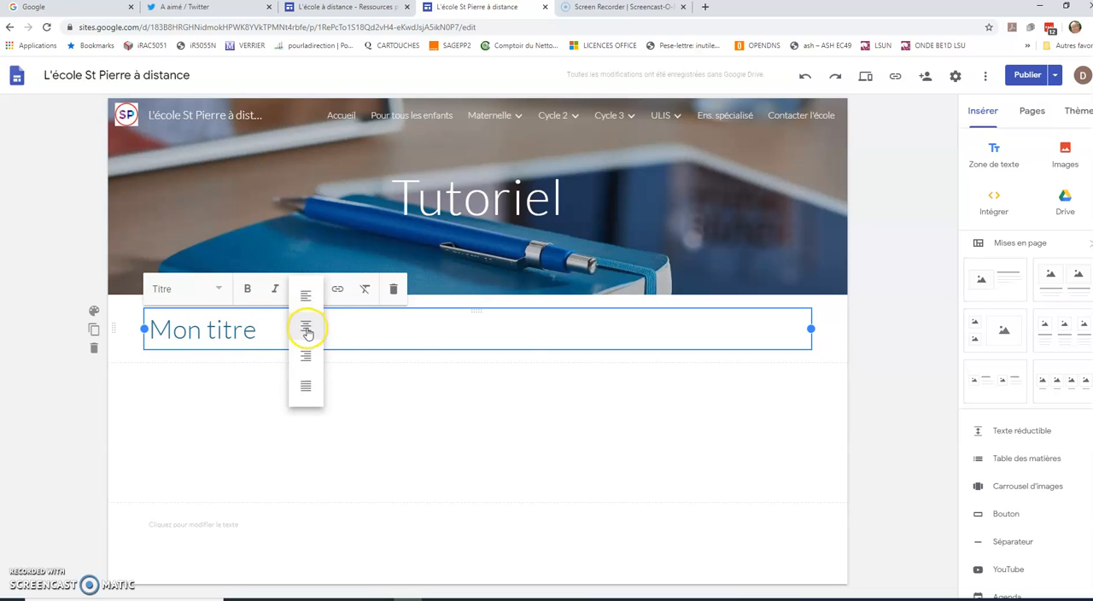
pyautogui.click(306, 329)
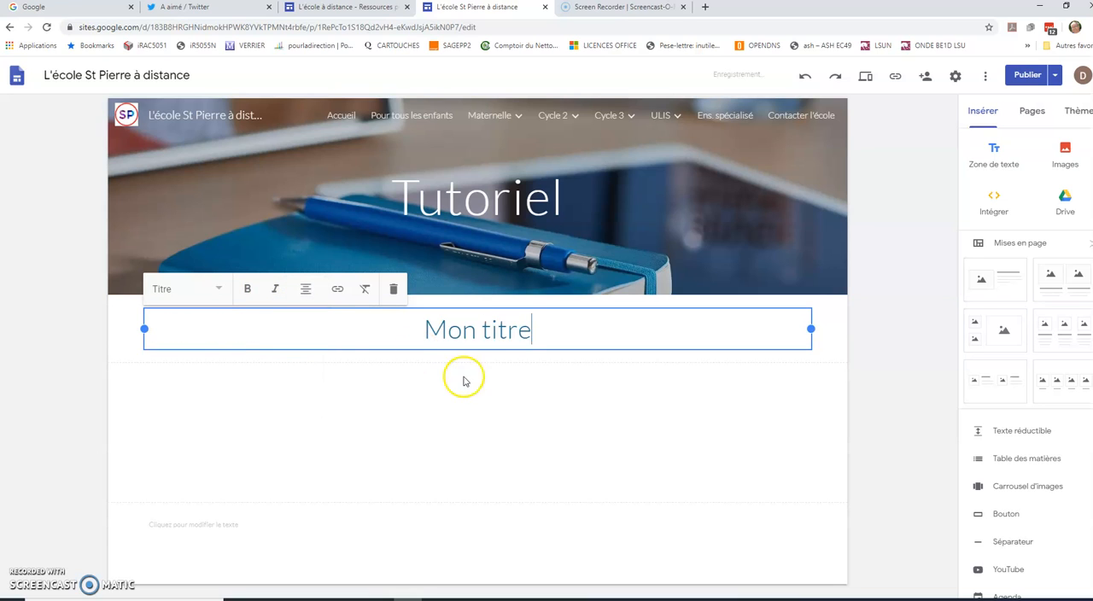
# - Insert a second text box below the title containing "Ici j'écris mon texte"
pyautogui.click(998, 164)
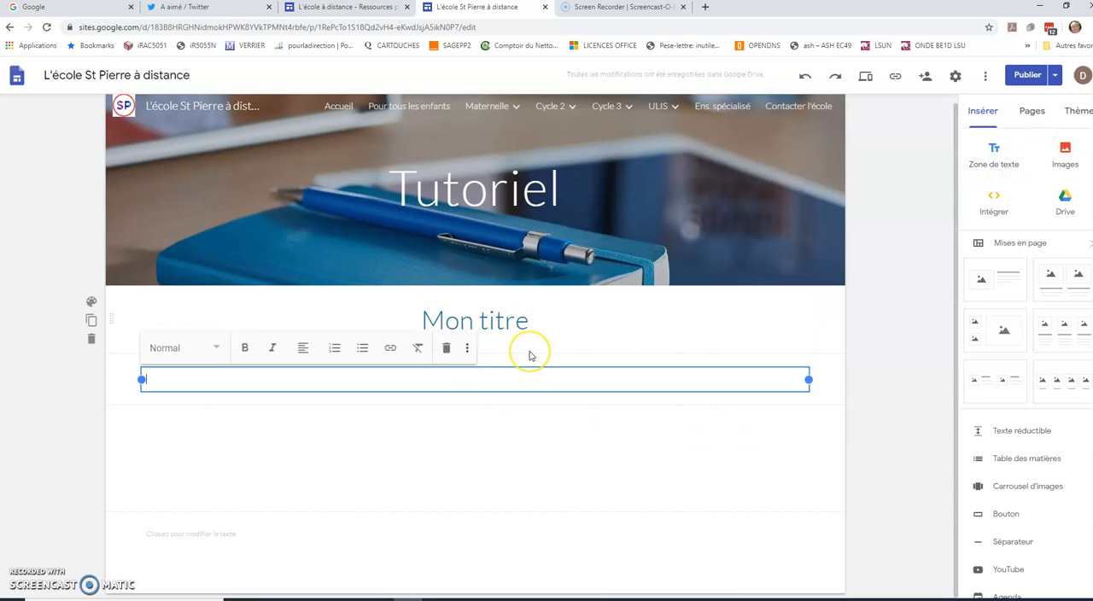
pyautogui.write("Ici j'écri")
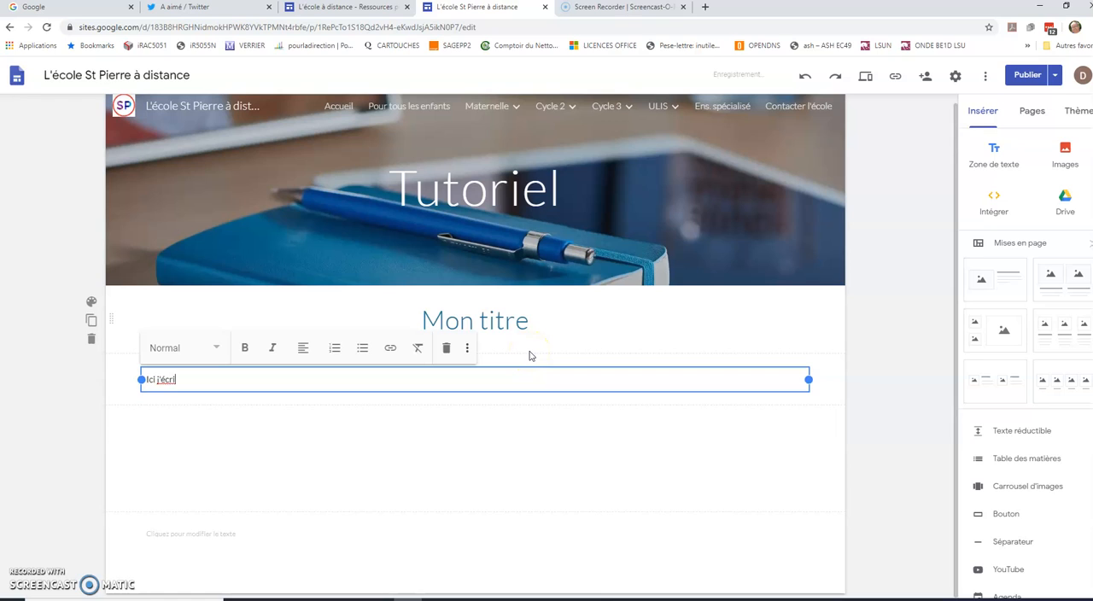
pyautogui.write('s mon textexte')
pyautogui.click(837, 398)
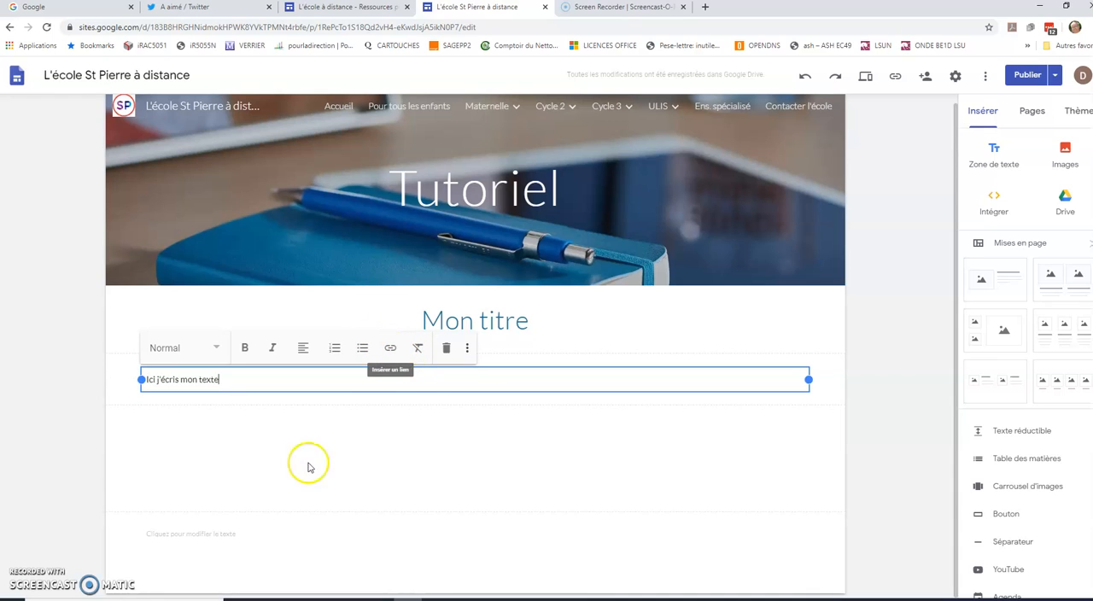
pyautogui.doubleClick(210, 379)
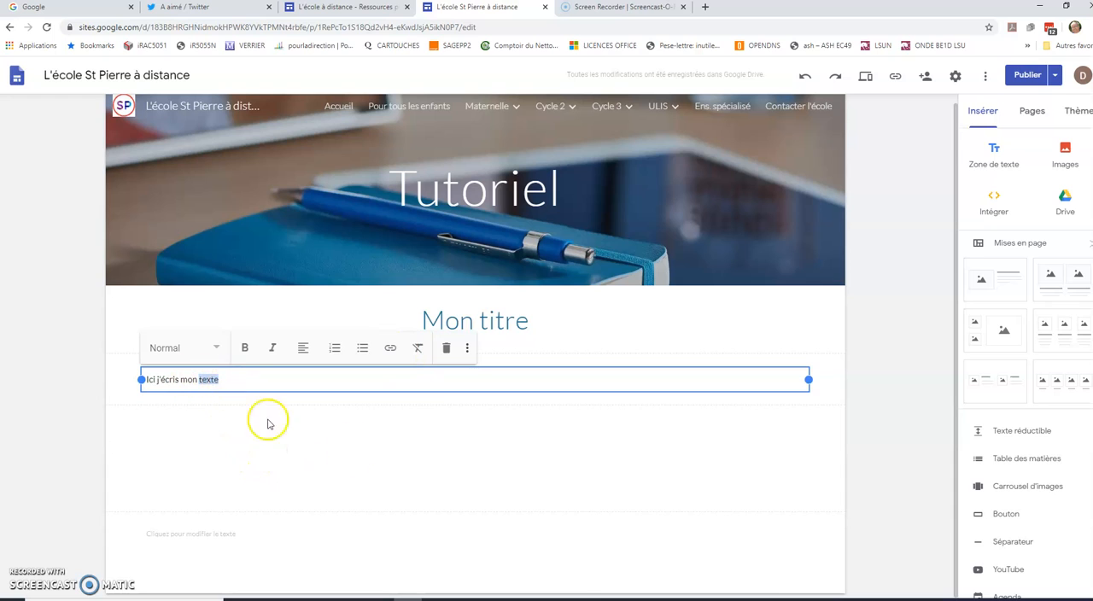
pyautogui.click(391, 351)
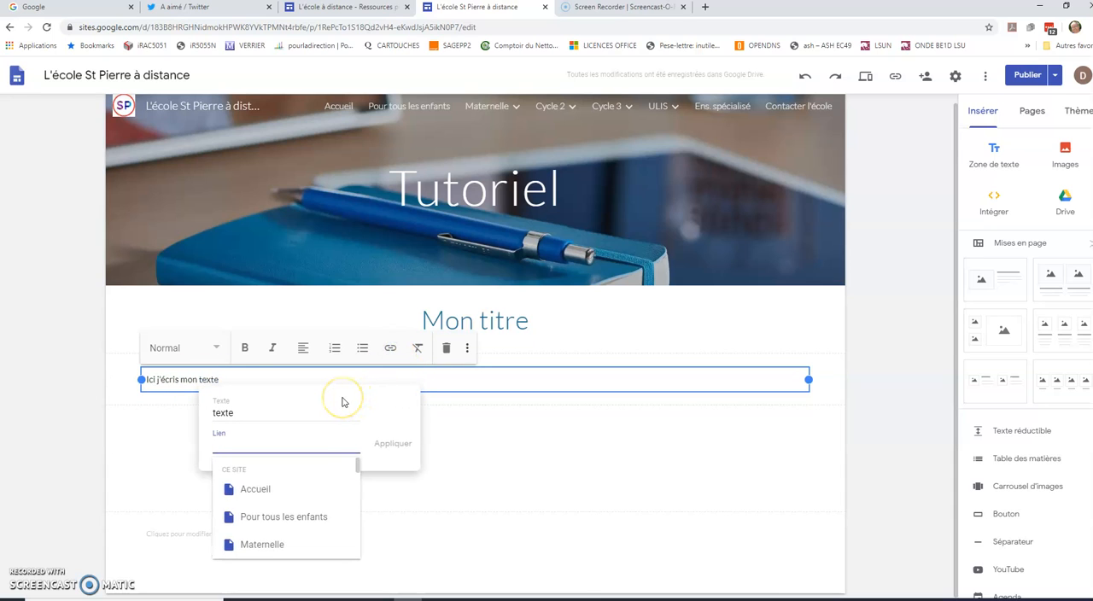
pyautogui.write('http')
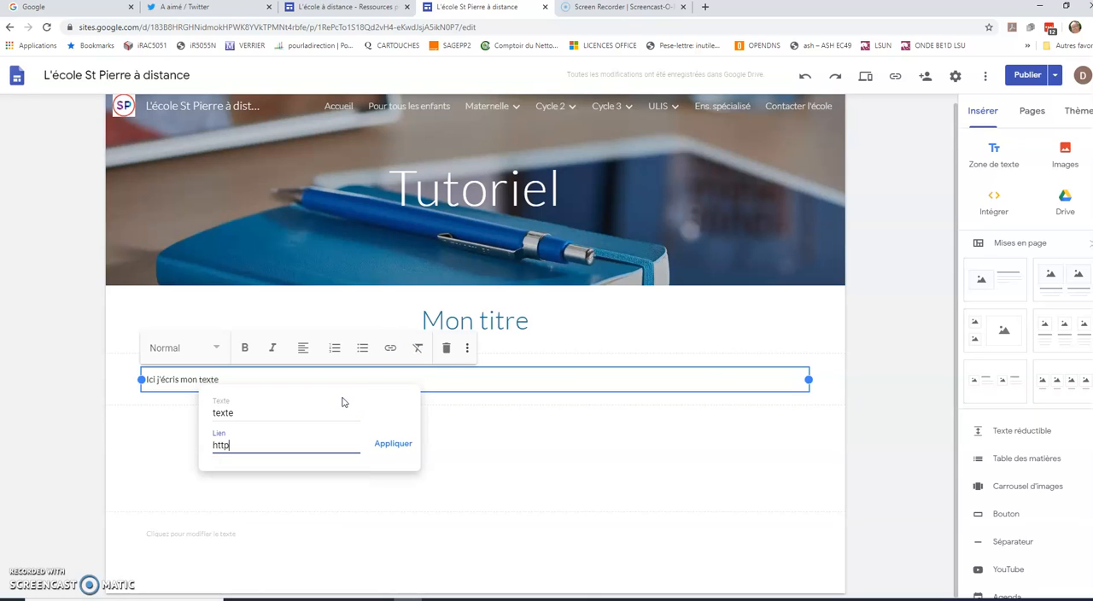
pyautogui.write('s://edumoov.com')
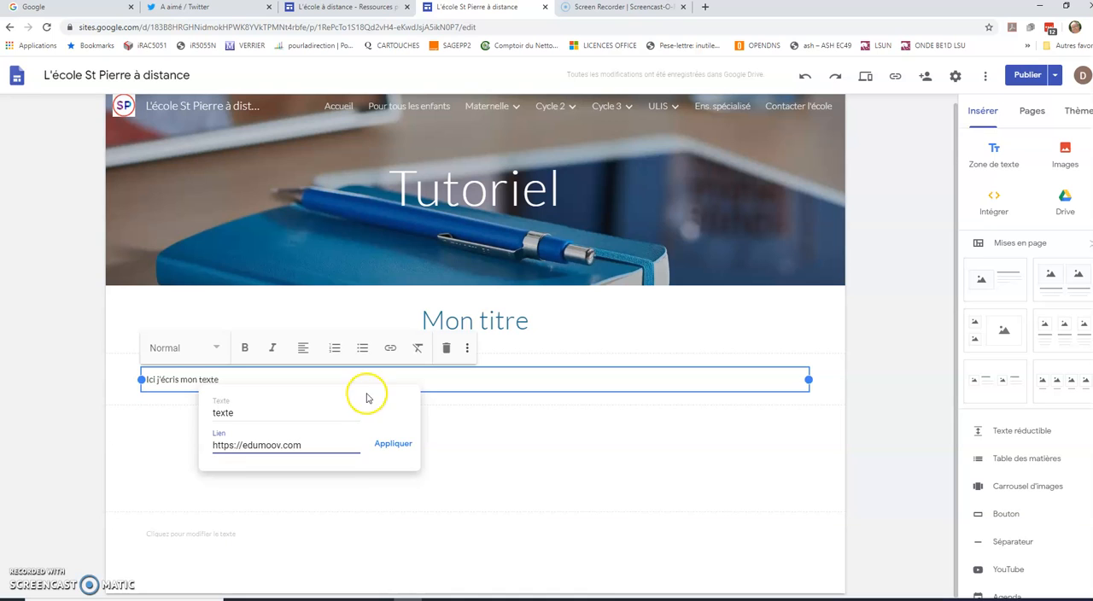
pyautogui.click(391, 443)
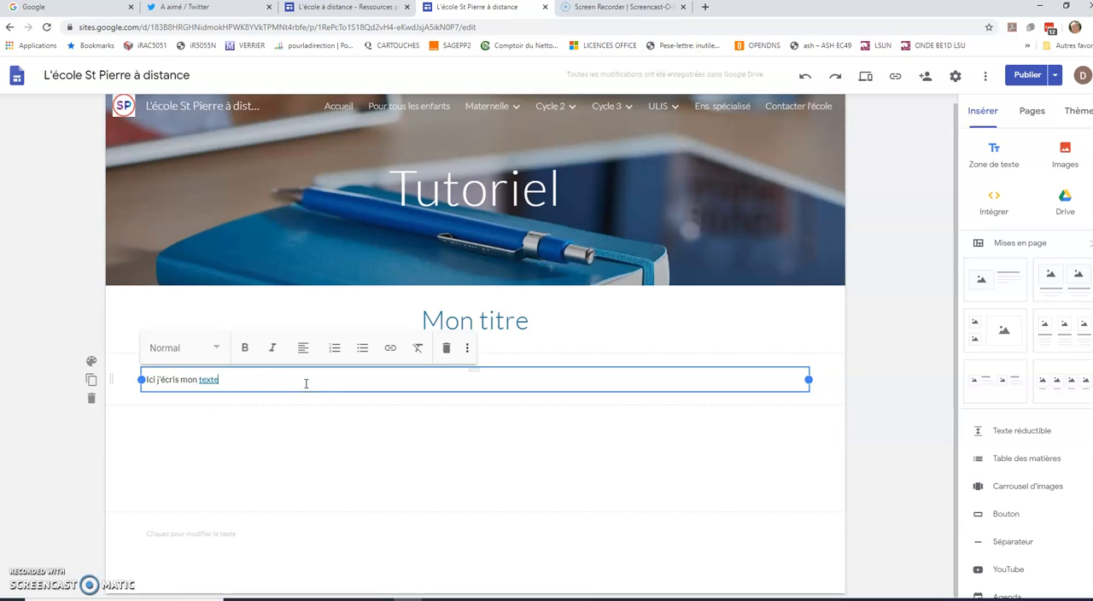
# - Try the Mise en valeur 1 and Mise en valeur 2 backgrounds on the "Ici j'écris mon texte" section
pyautogui.click(168, 382)
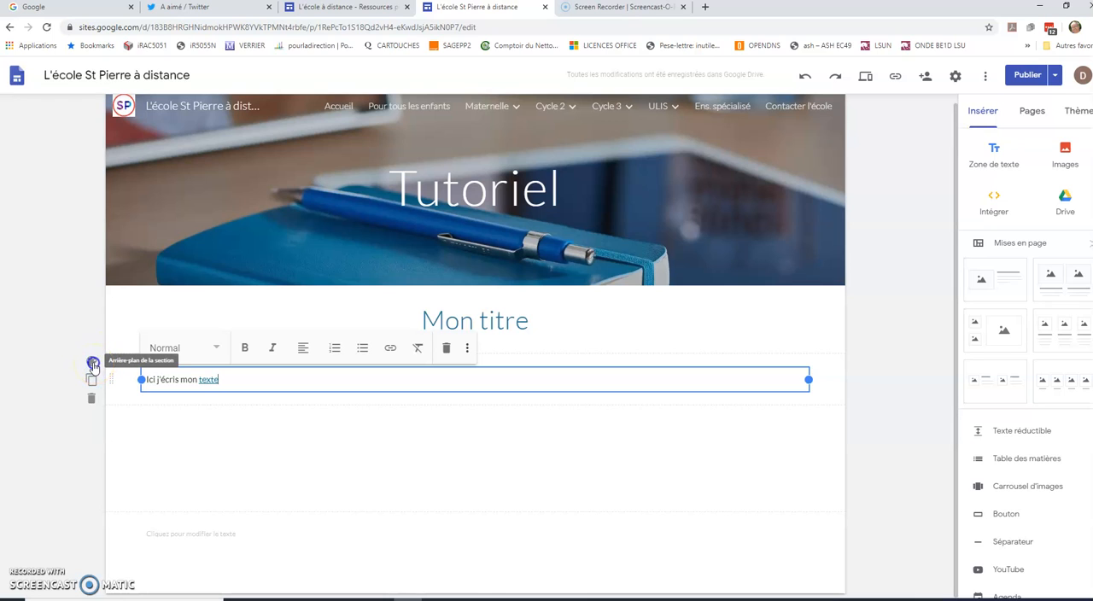
pyautogui.click(92, 364)
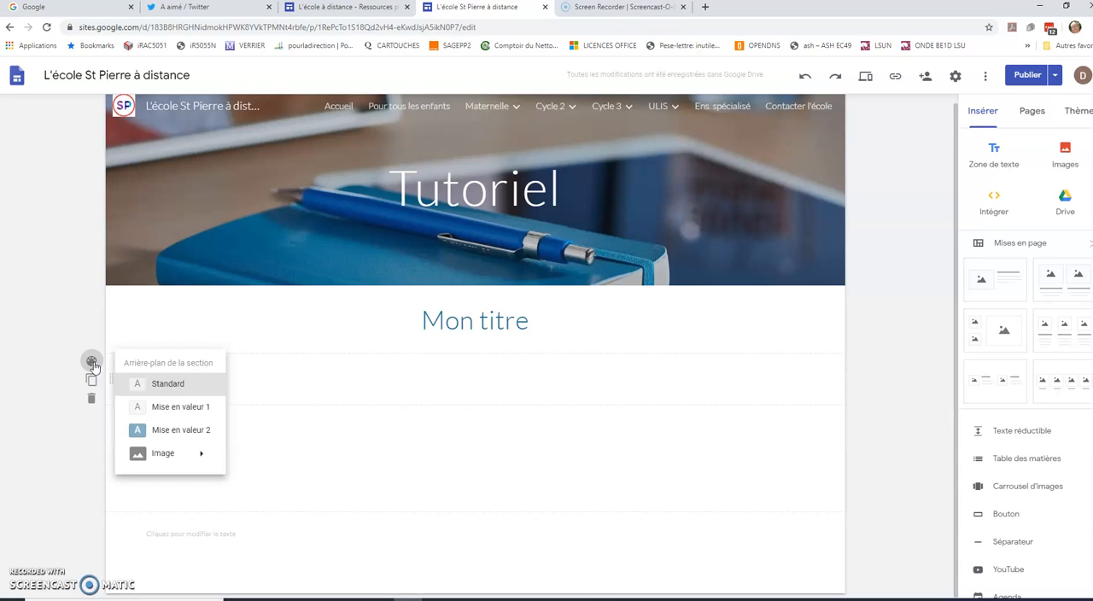
pyautogui.click(192, 406)
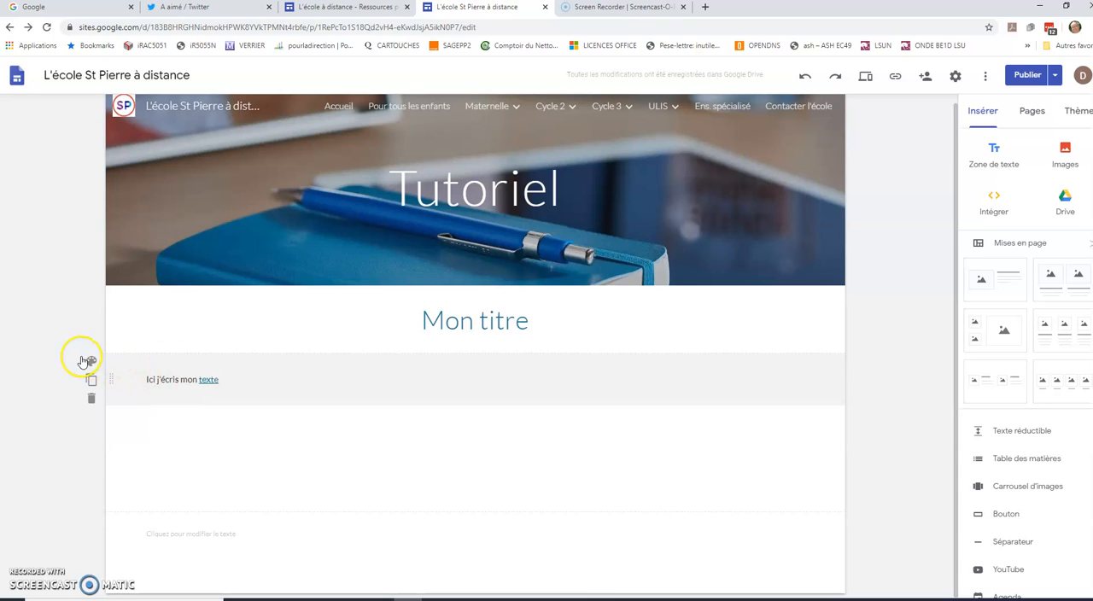
pyautogui.click(91, 361)
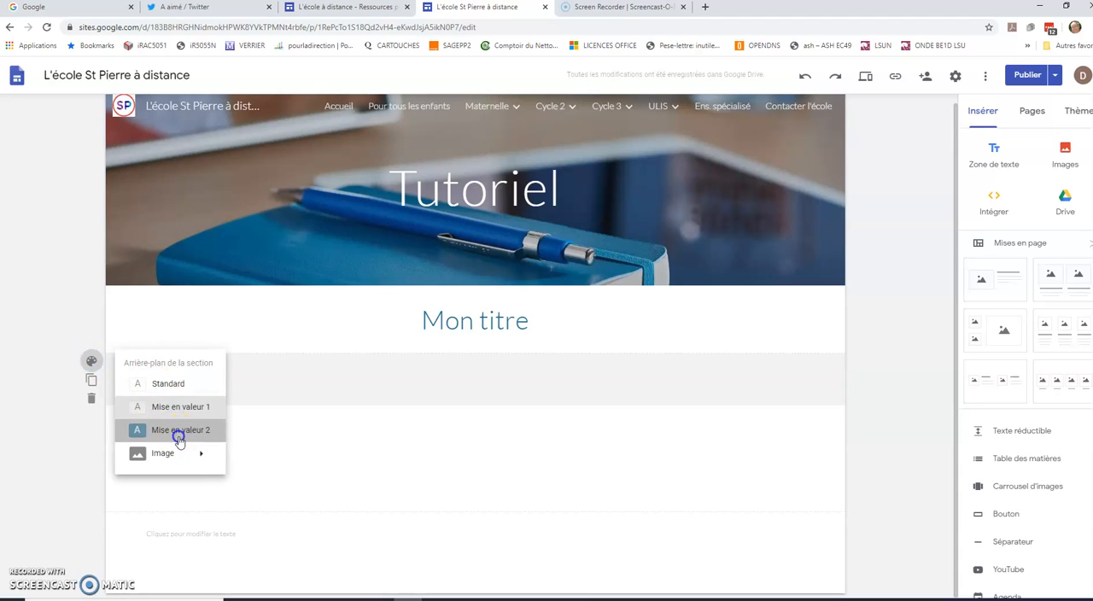
pyautogui.click(180, 430)
# - Set the text section's background to the blurred golden image from the gallery
pyautogui.click(93, 363)
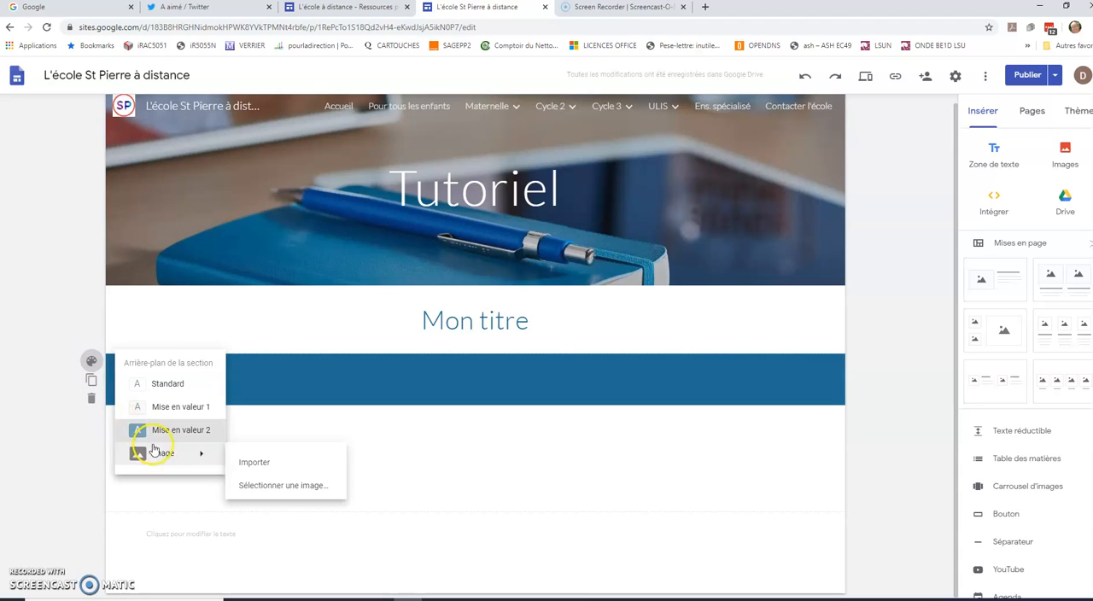
pyautogui.moveTo(166, 452)
pyautogui.click(271, 488)
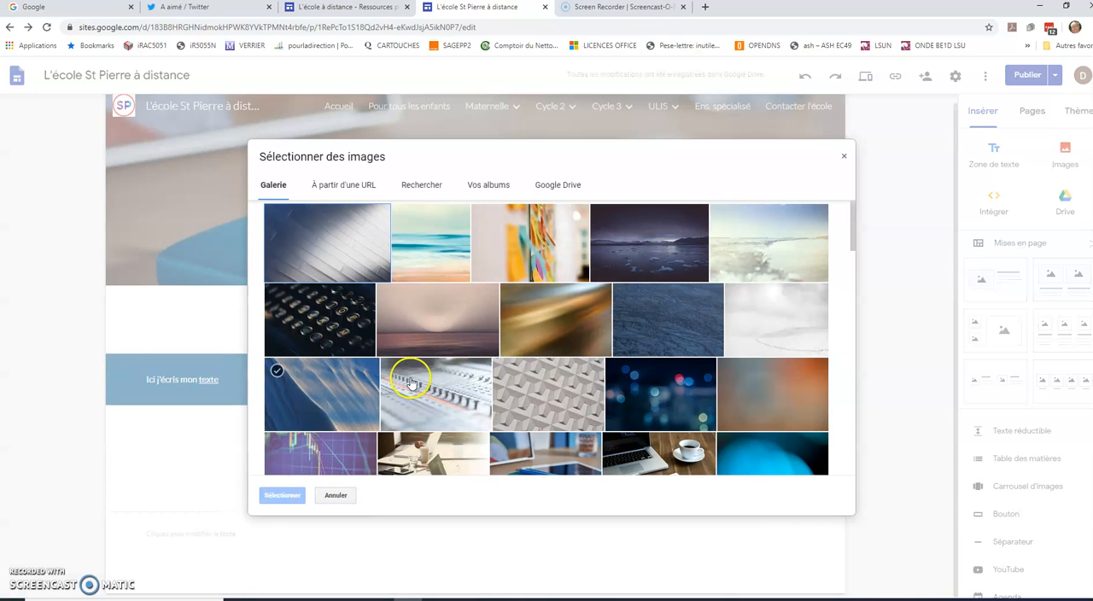
pyautogui.click(520, 323)
pyautogui.click(298, 497)
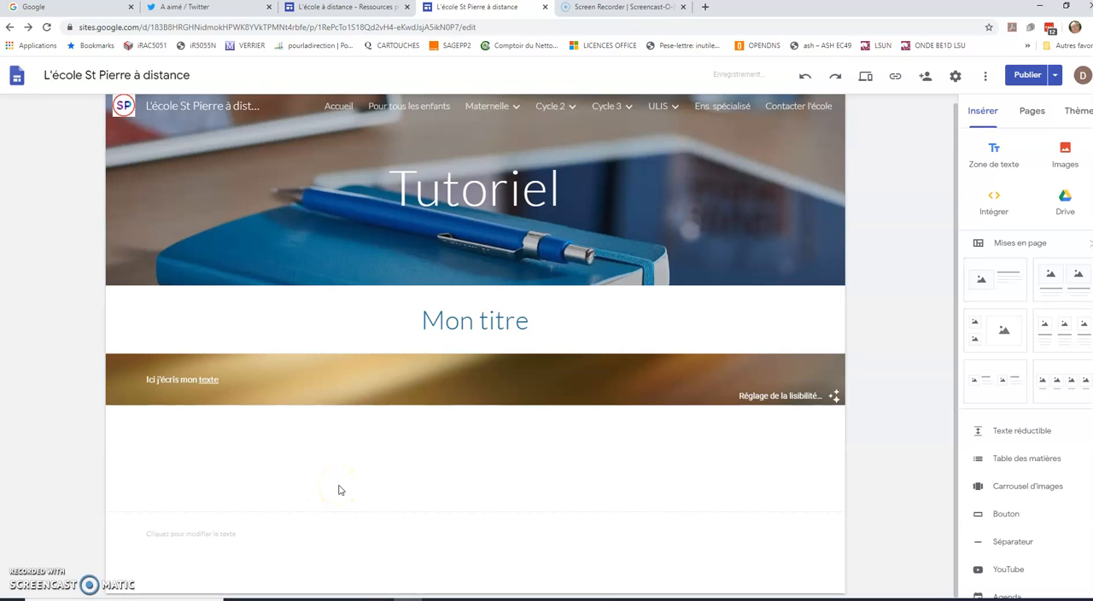
# - Duplicate the section with the golden image background and delete the duplicate
pyautogui.moveTo(110, 394)
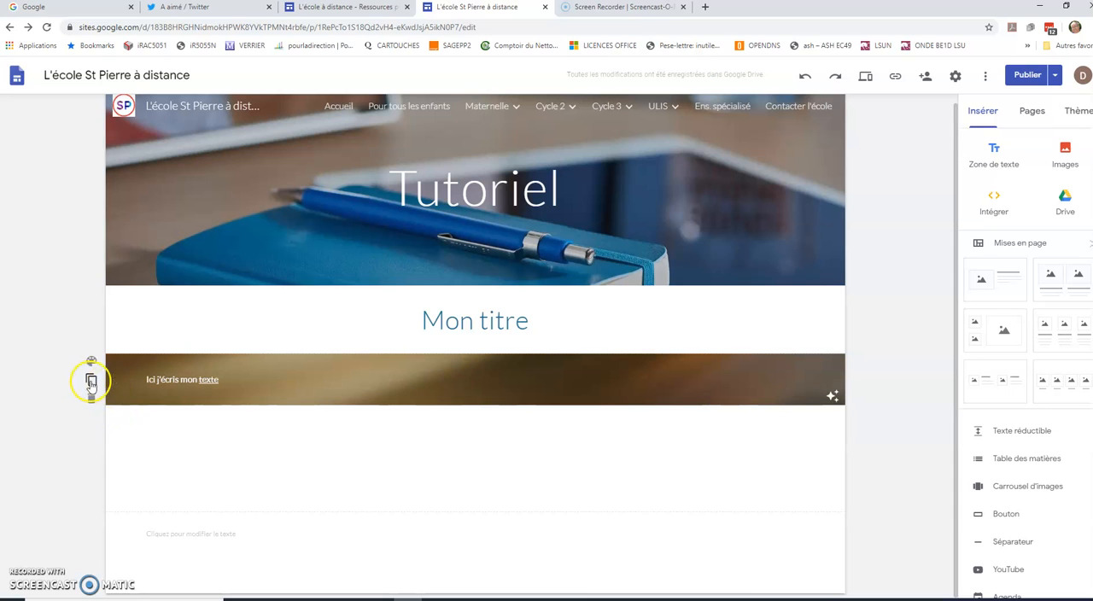
pyautogui.click(89, 381)
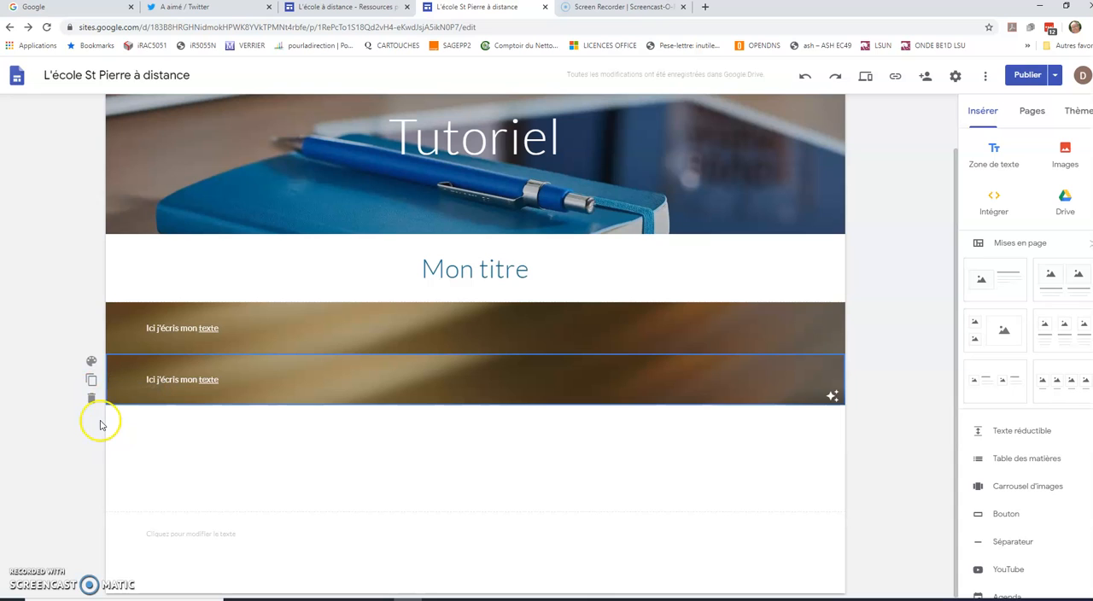
pyautogui.click(91, 399)
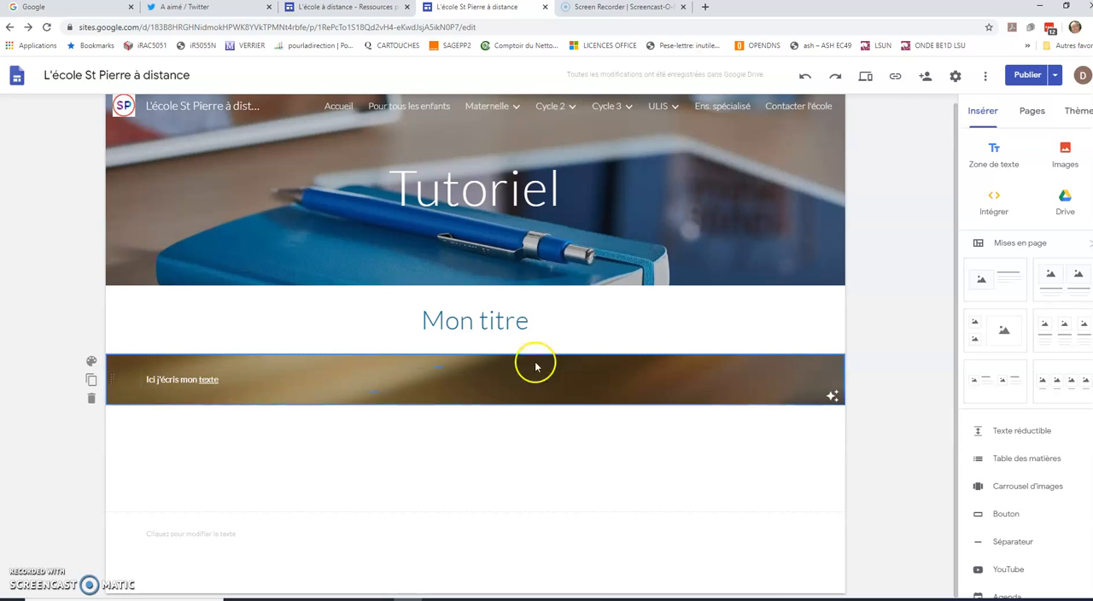
# - Narrow the "Ici j'écris mon texte" box to about a third of its section's width
pyautogui.click(606, 375)
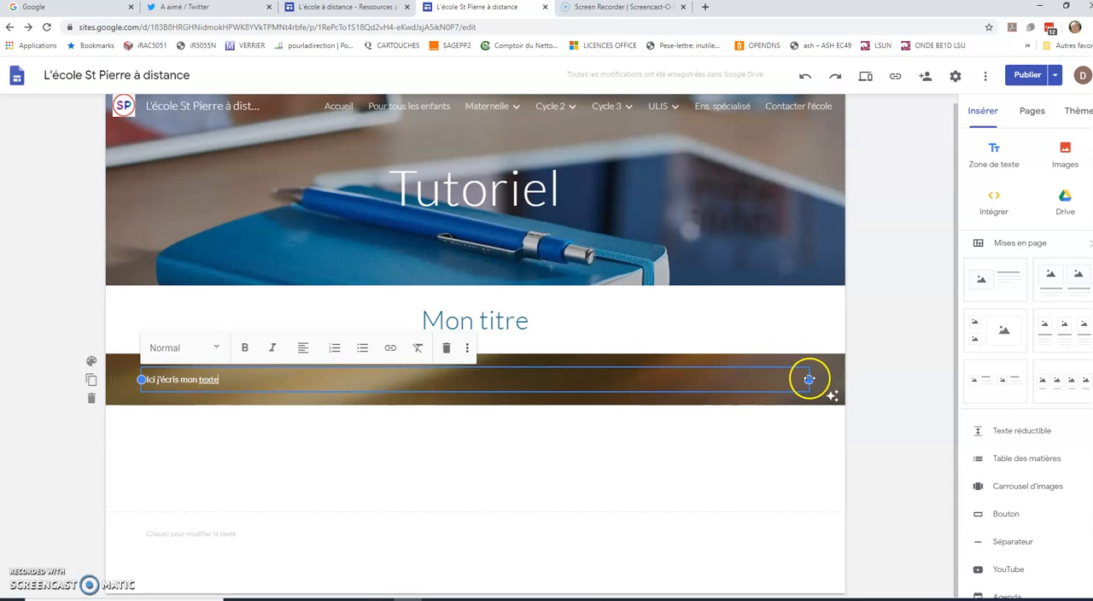
pyautogui.moveTo(809, 379); pyautogui.dragTo(380, 388)
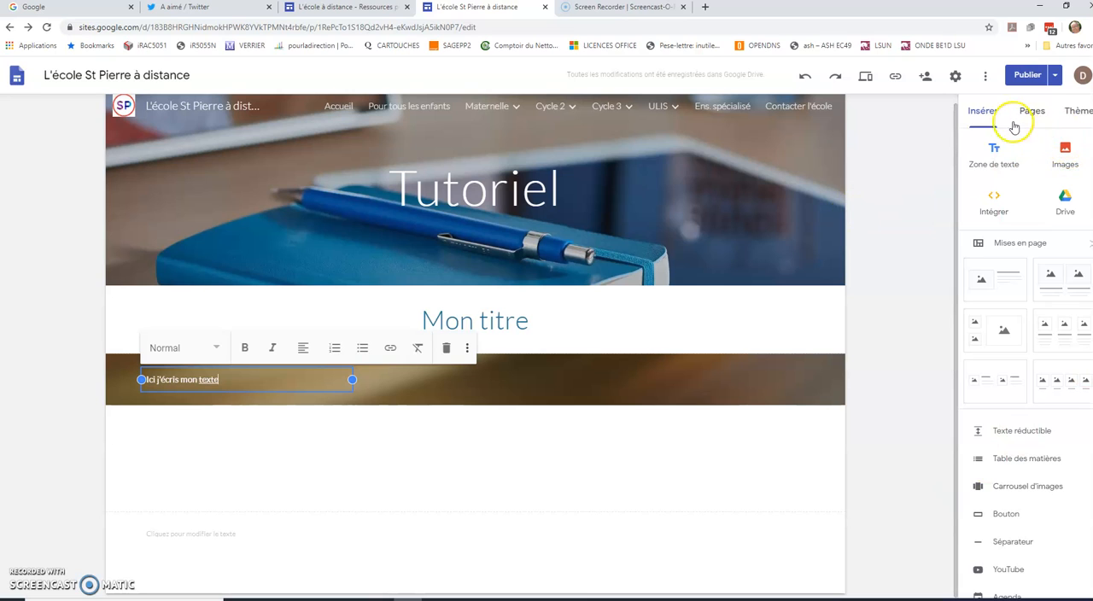
# - Import the HNY2020 image from the computer and place it beside the text in the golden background section
pyautogui.click(1065, 152)
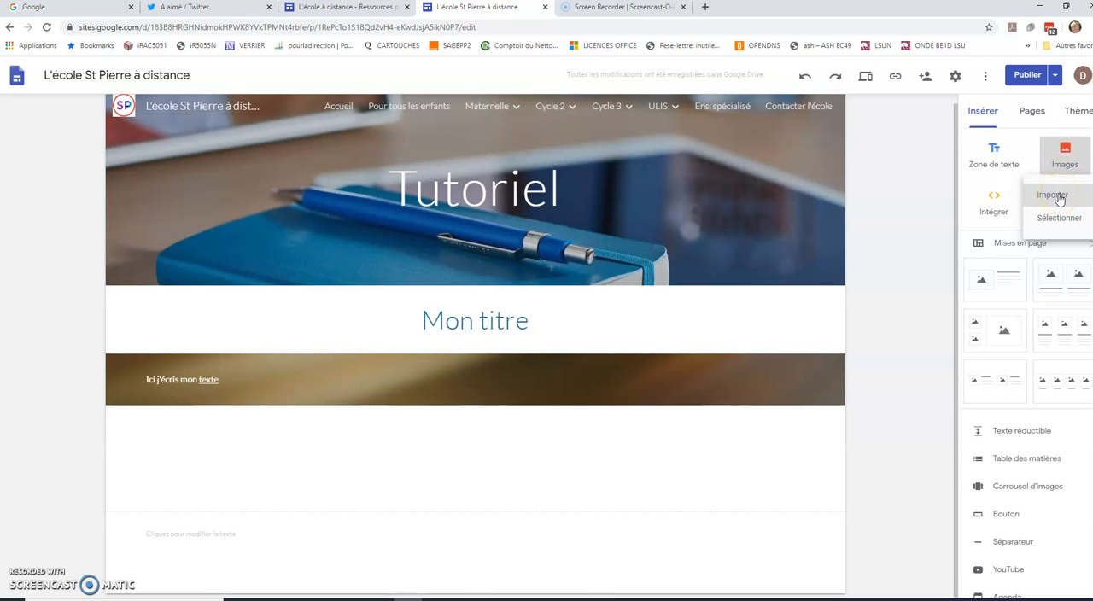
pyautogui.click(1054, 195)
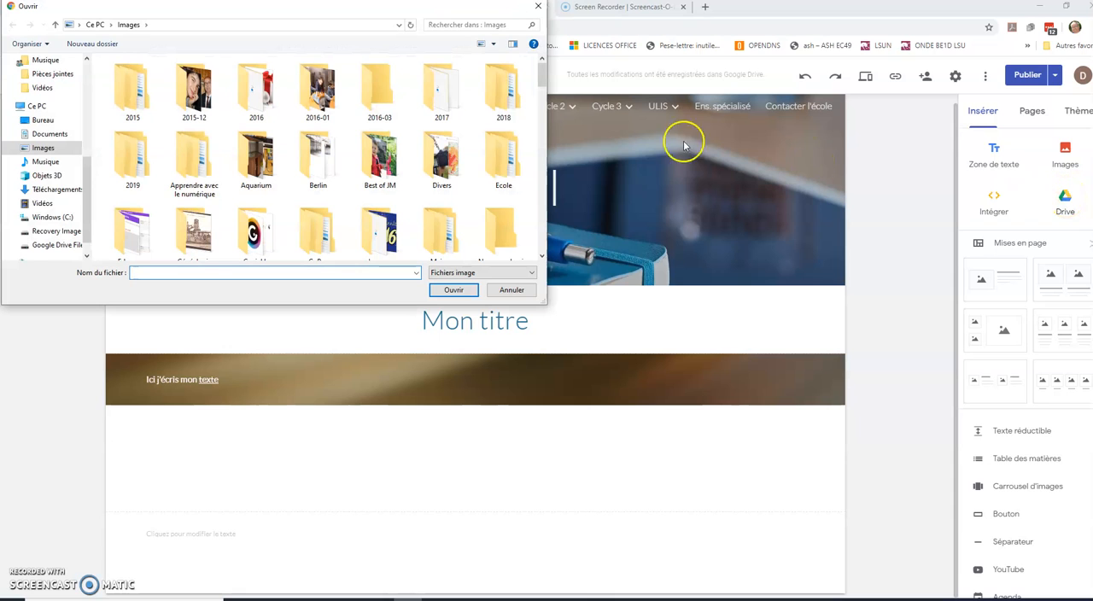
pyautogui.scroll(-10, 444, 192)
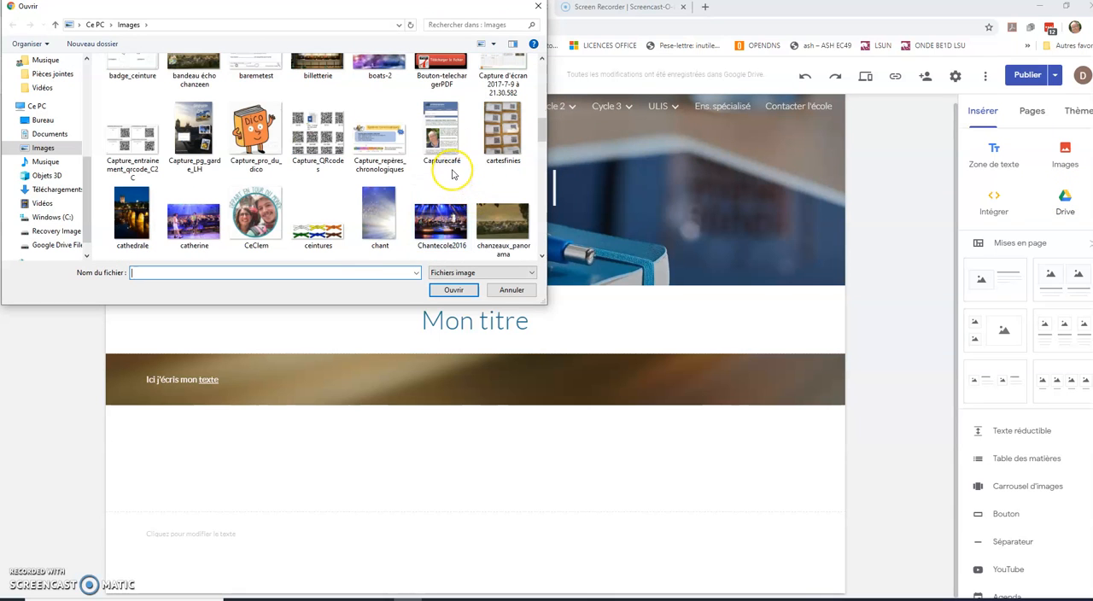
pyautogui.scroll(-3, 454, 176)
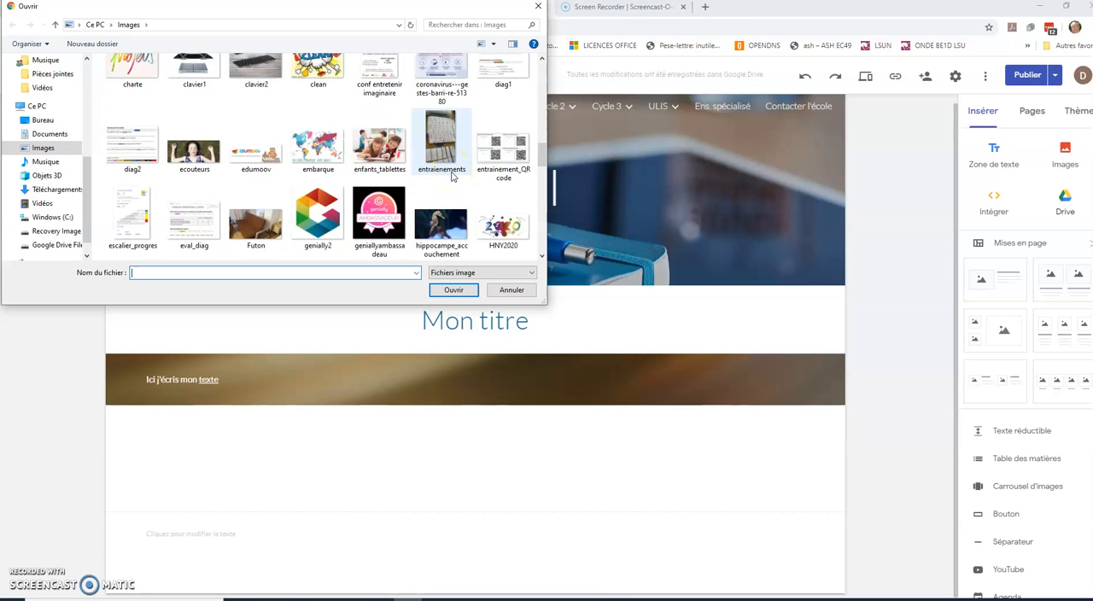
pyautogui.scroll(-1, 451, 175)
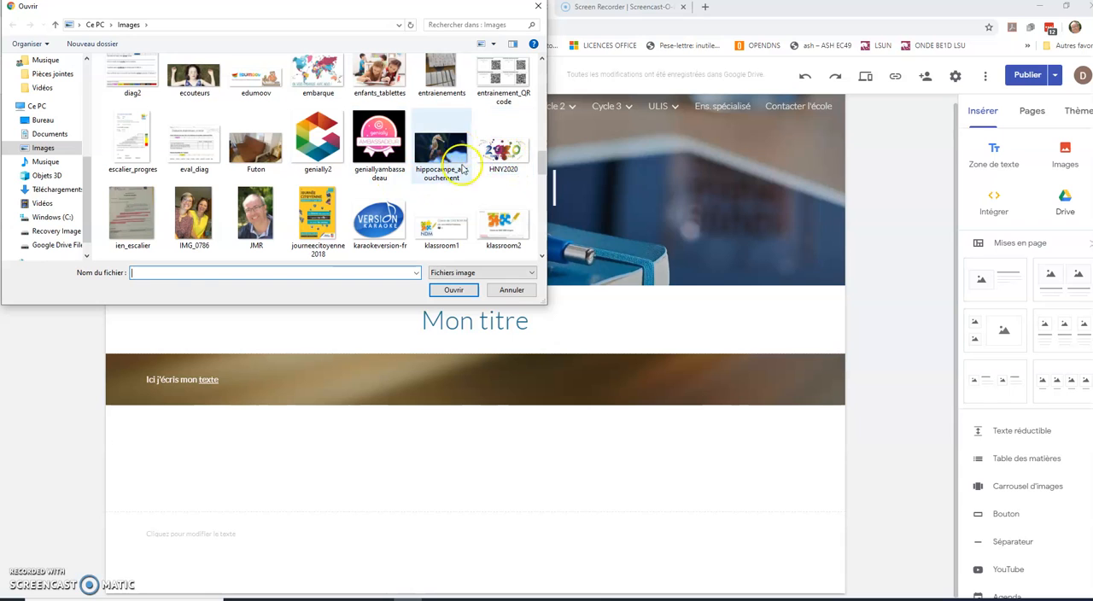
pyautogui.doubleClick(507, 161)
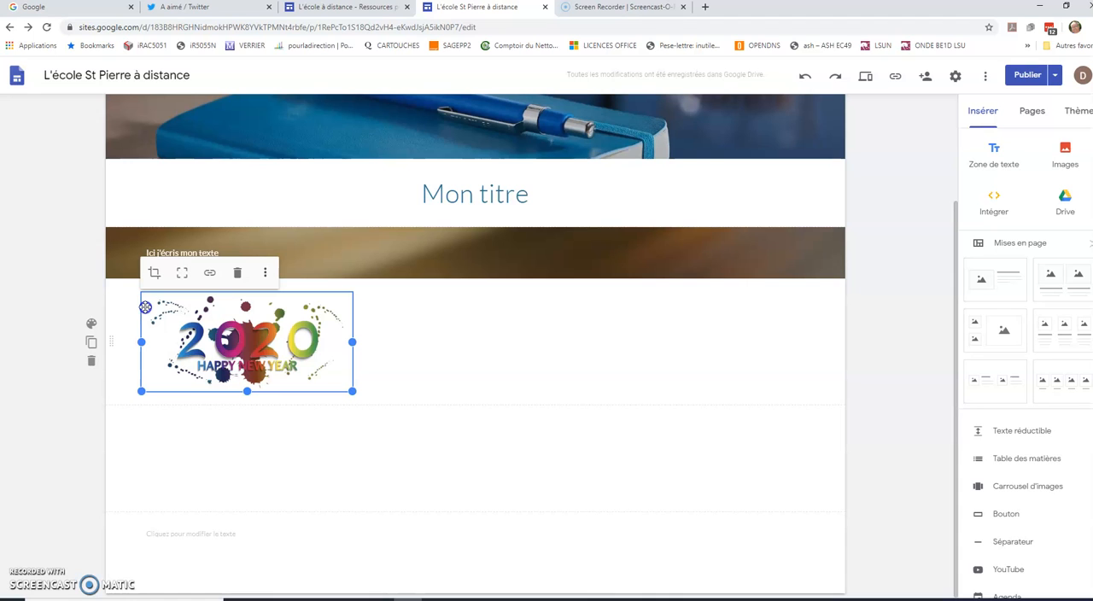
pyautogui.moveTo(146, 306); pyautogui.dragTo(589, 255)
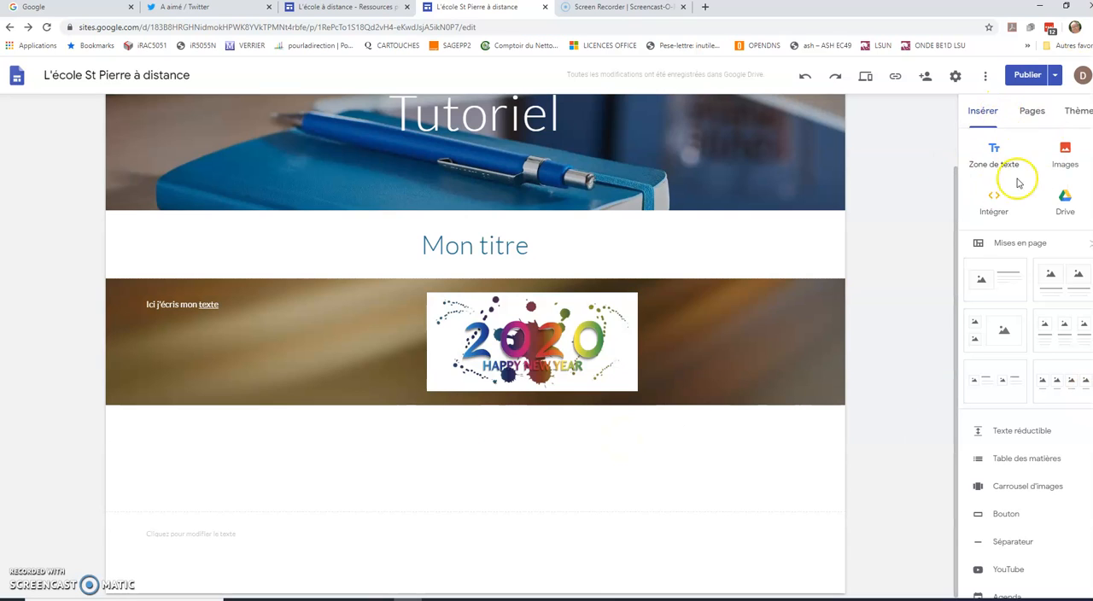
# - Search YouTube for "Versailles" and insert the video "Versailles, France: Ultimate Royal Palace" below the golden section
pyautogui.scroll(-2, 1027, 485)
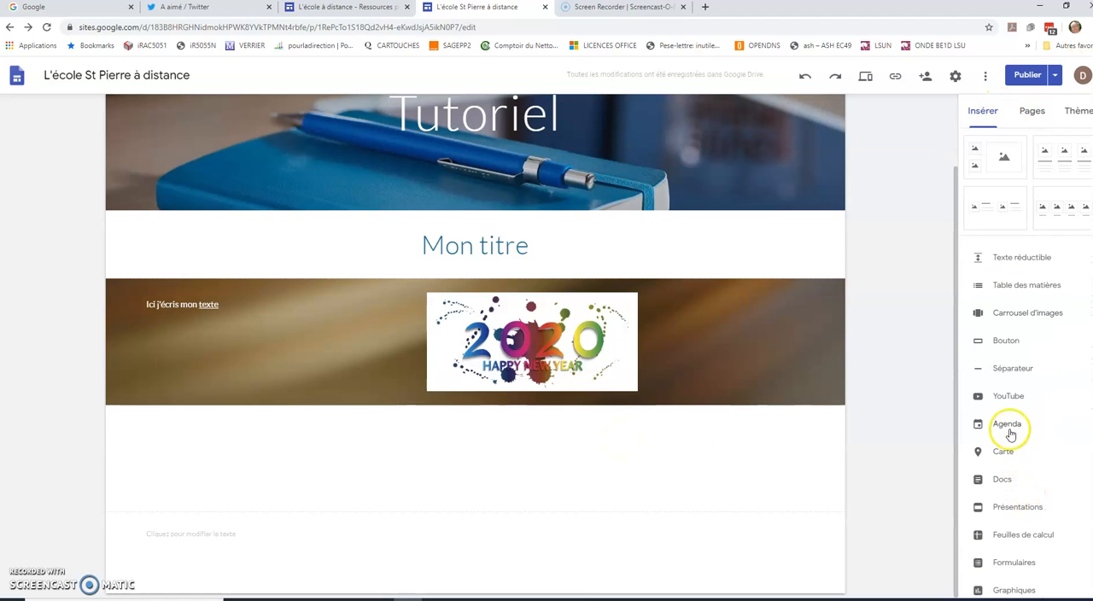
pyautogui.click(999, 400)
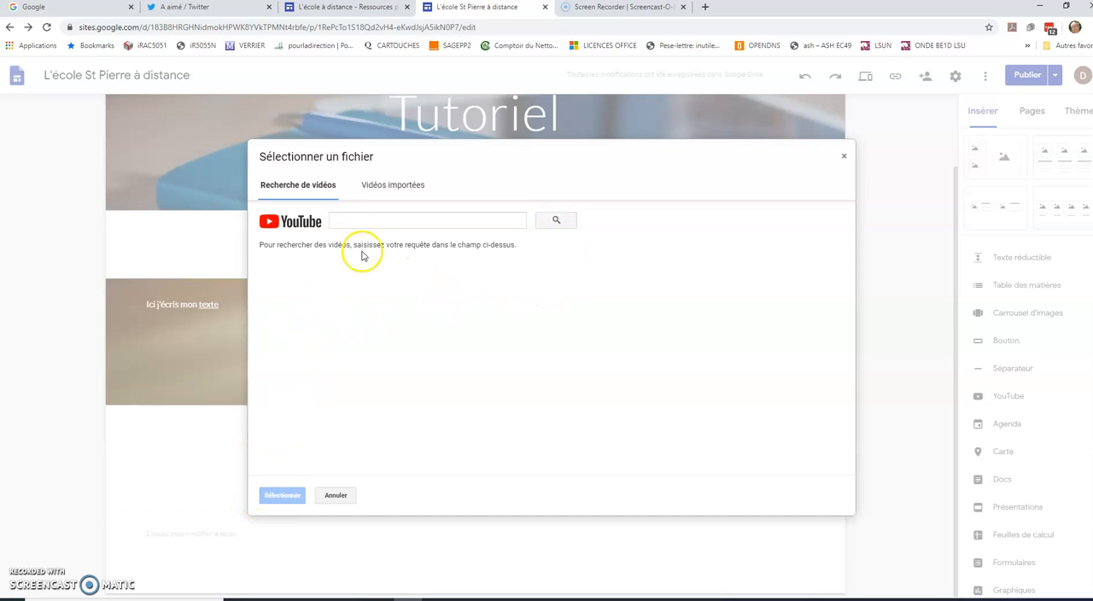
pyautogui.click(366, 219)
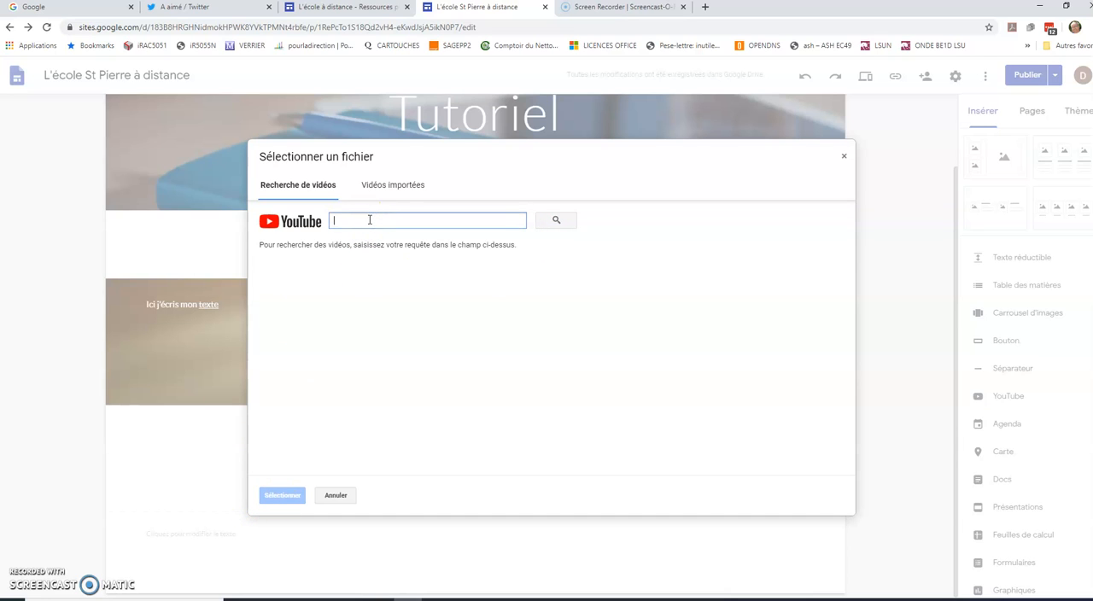
pyautogui.write('Versailles')
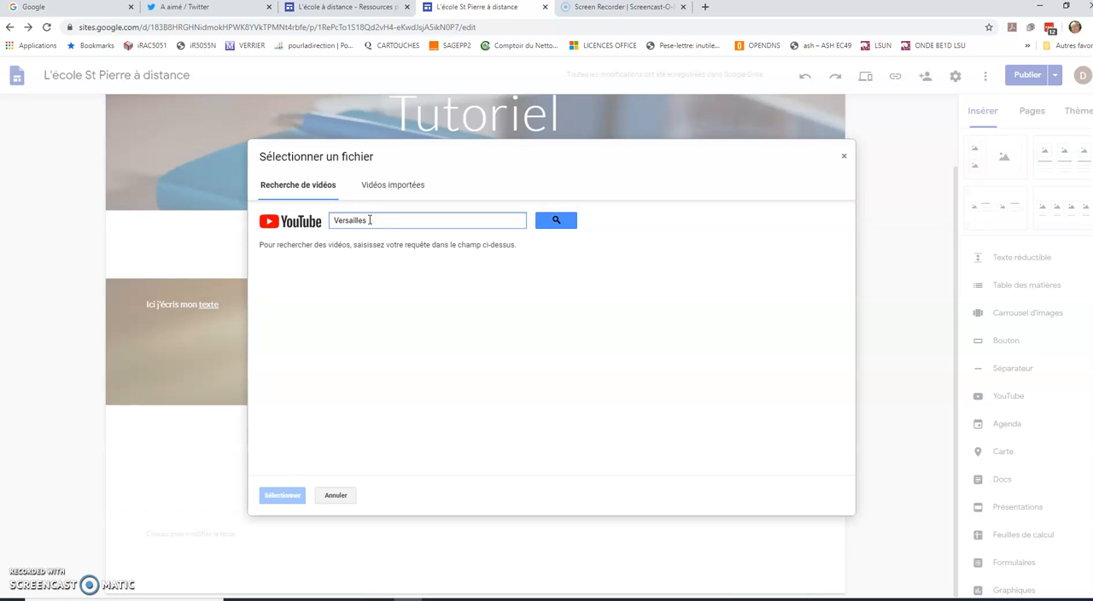
pyautogui.click(568, 225)
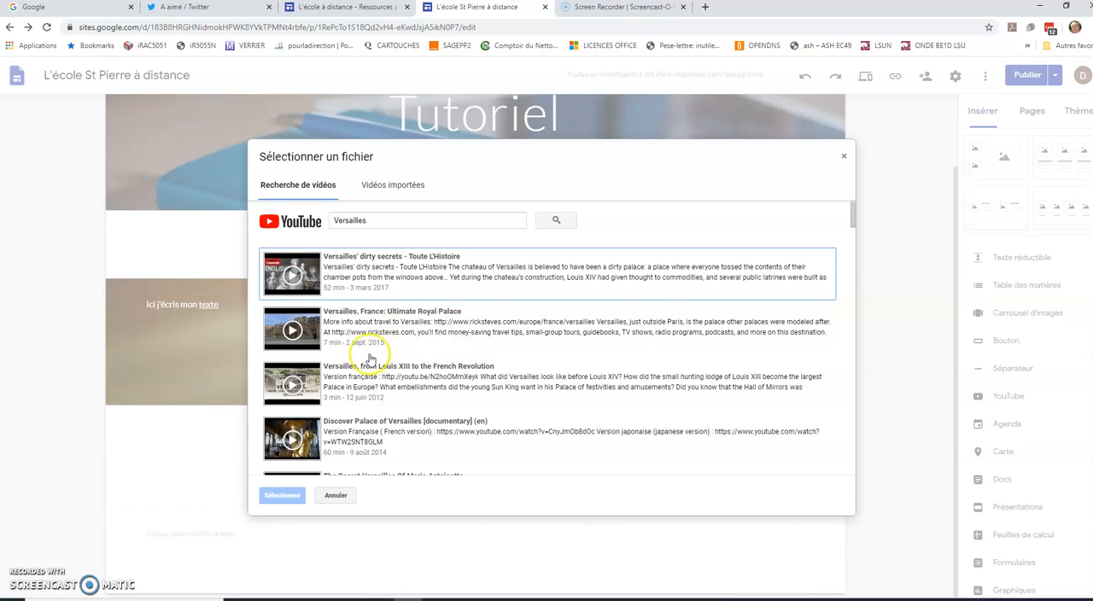
pyautogui.scroll(-5, 372, 391)
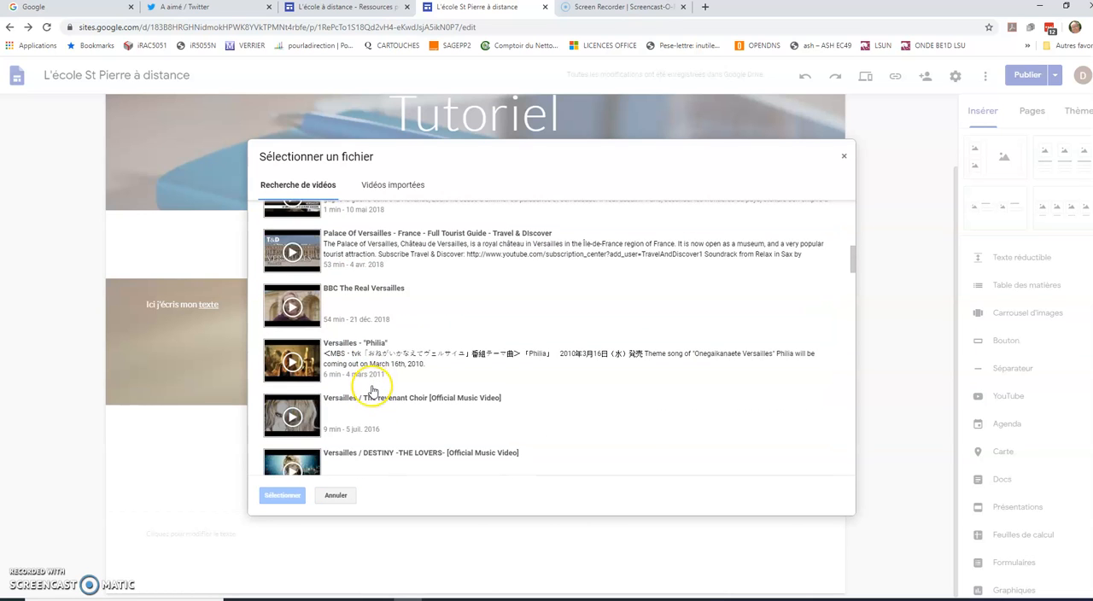
pyautogui.scroll(5, 372, 391)
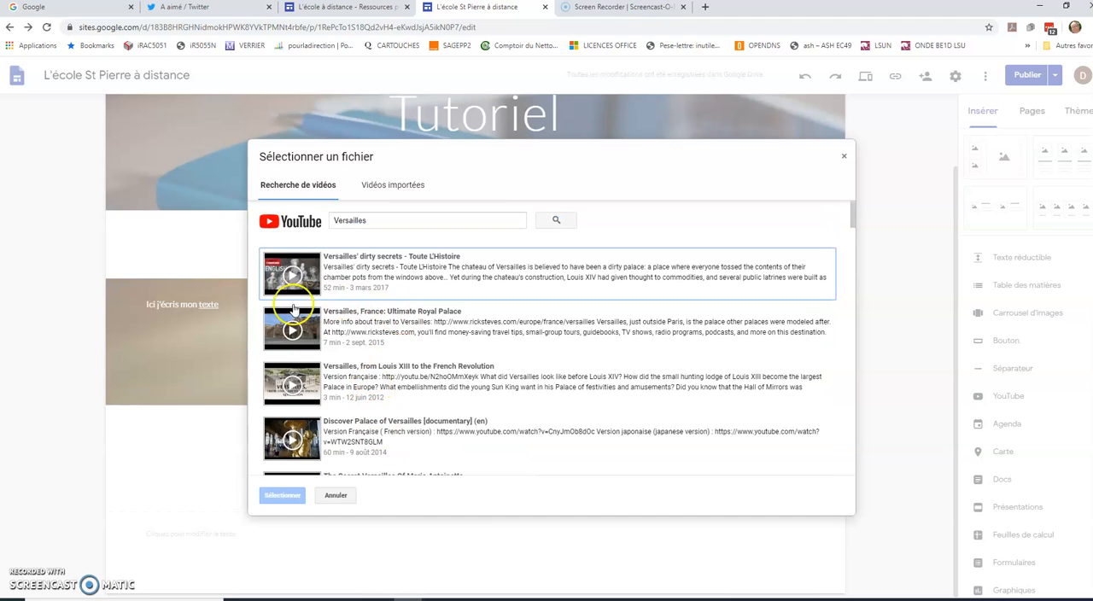
pyautogui.click(363, 329)
pyautogui.click(286, 496)
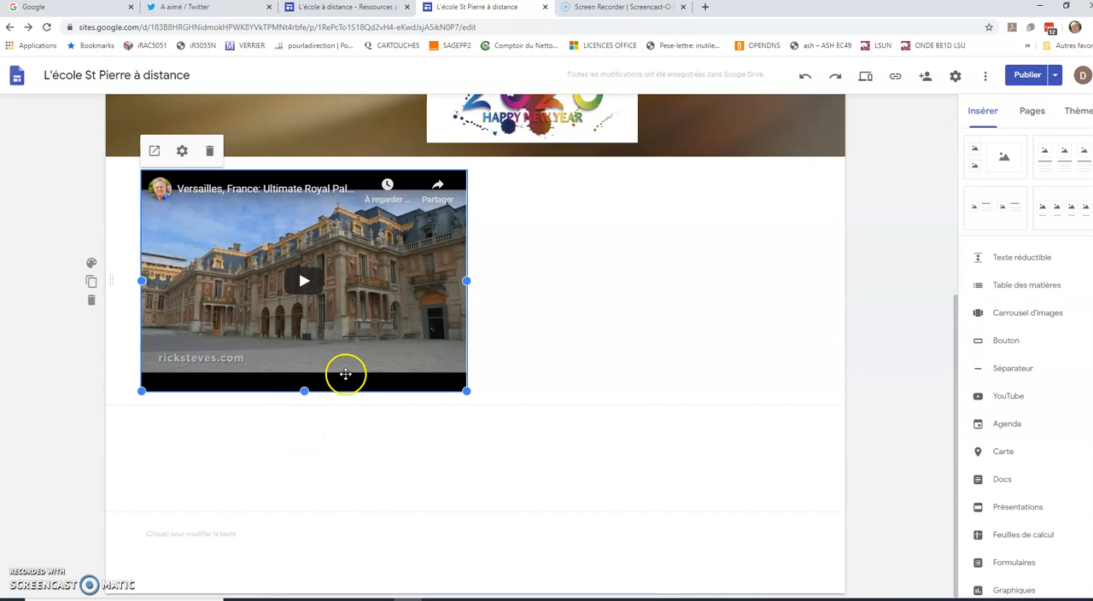
# - Centre the Versailles video in its section and enlarge it to about three quarters of the section's width
pyautogui.moveTo(350, 351); pyautogui.dragTo(507, 343)
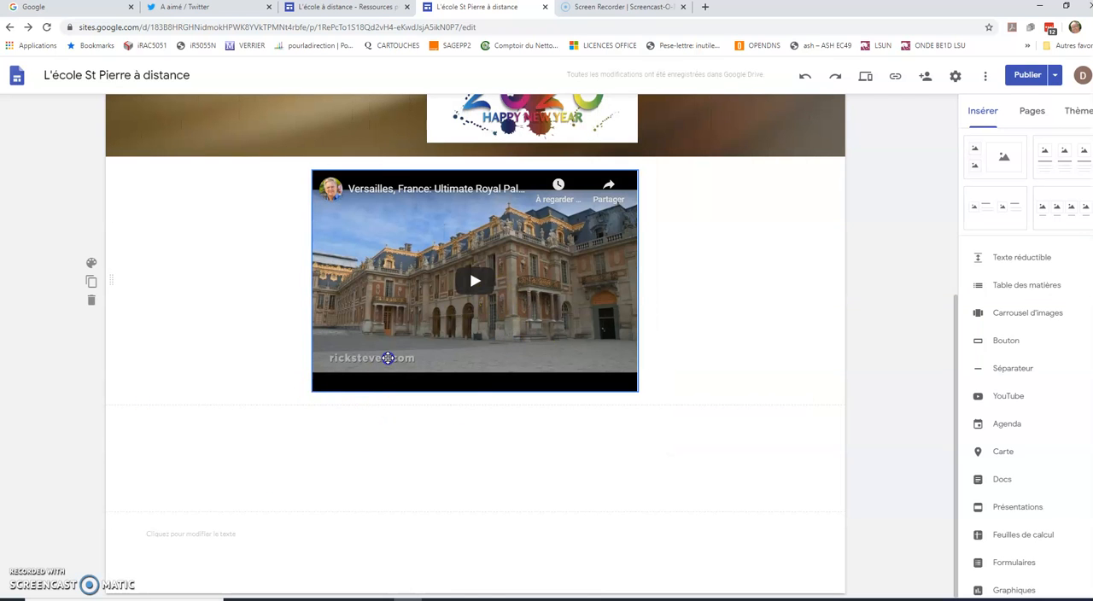
pyautogui.moveTo(313, 391); pyautogui.dragTo(198, 472)
pyautogui.moveTo(637, 472); pyautogui.dragTo(751, 531)
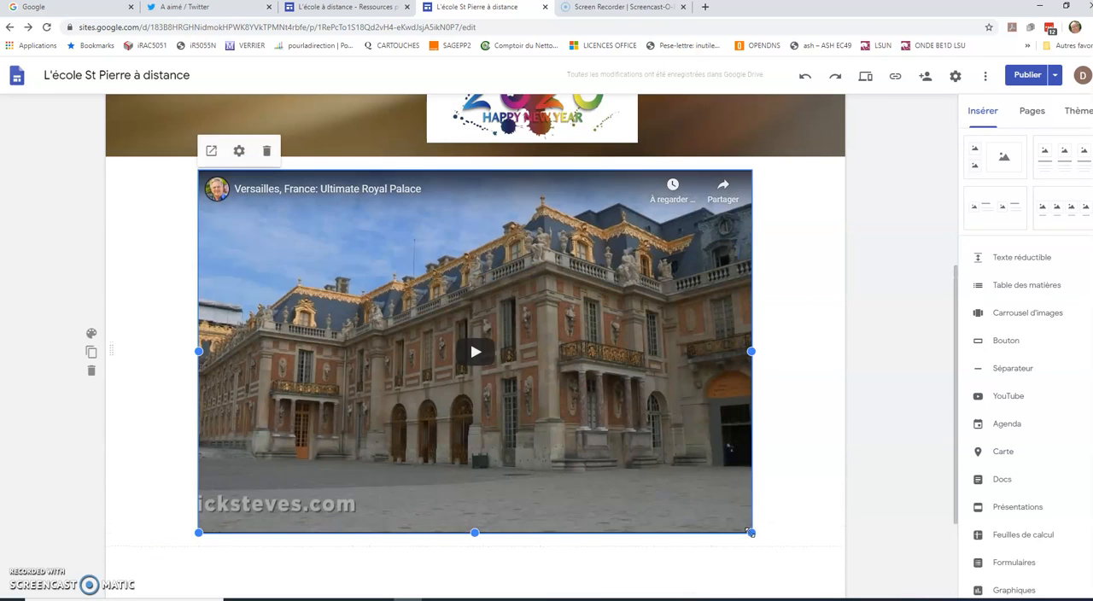
pyautogui.click(753, 530)
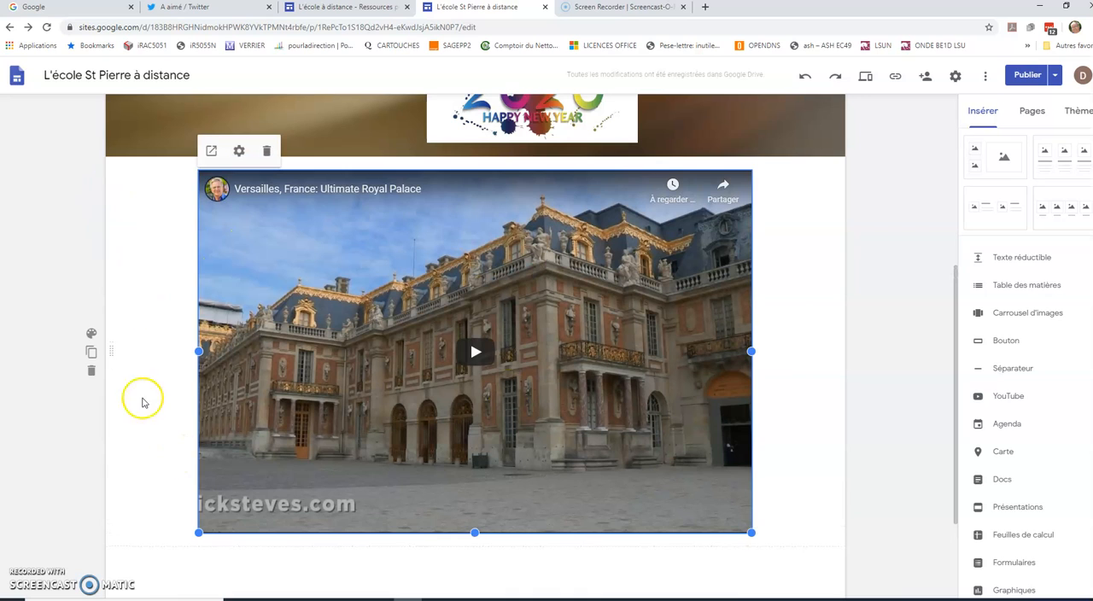
# - Set the Versailles video section's background to Mise en valeur 2
pyautogui.click(91, 333)
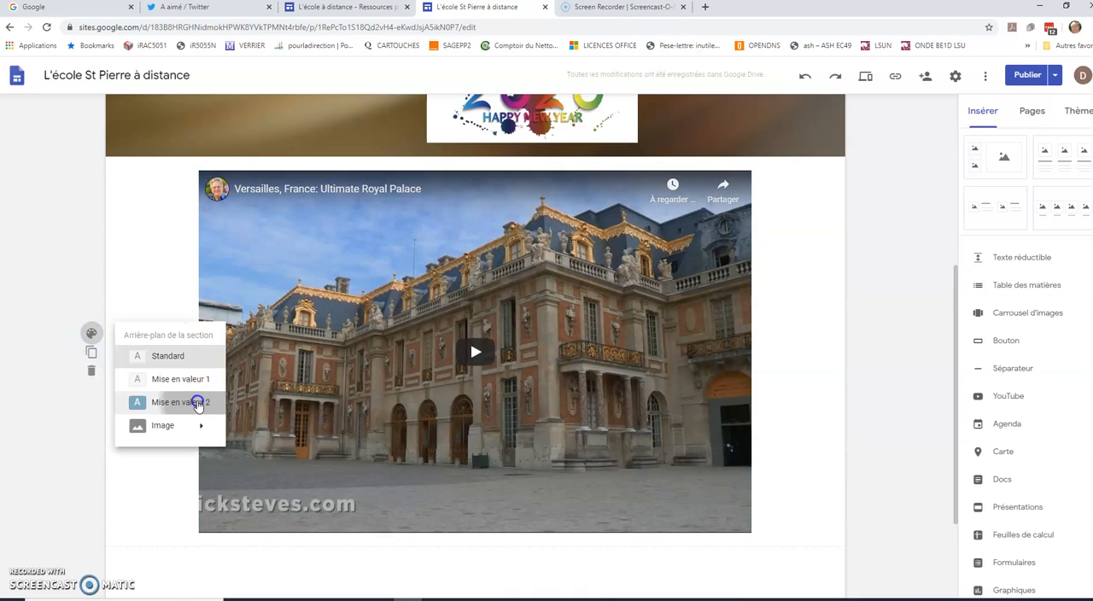
pyautogui.click(194, 402)
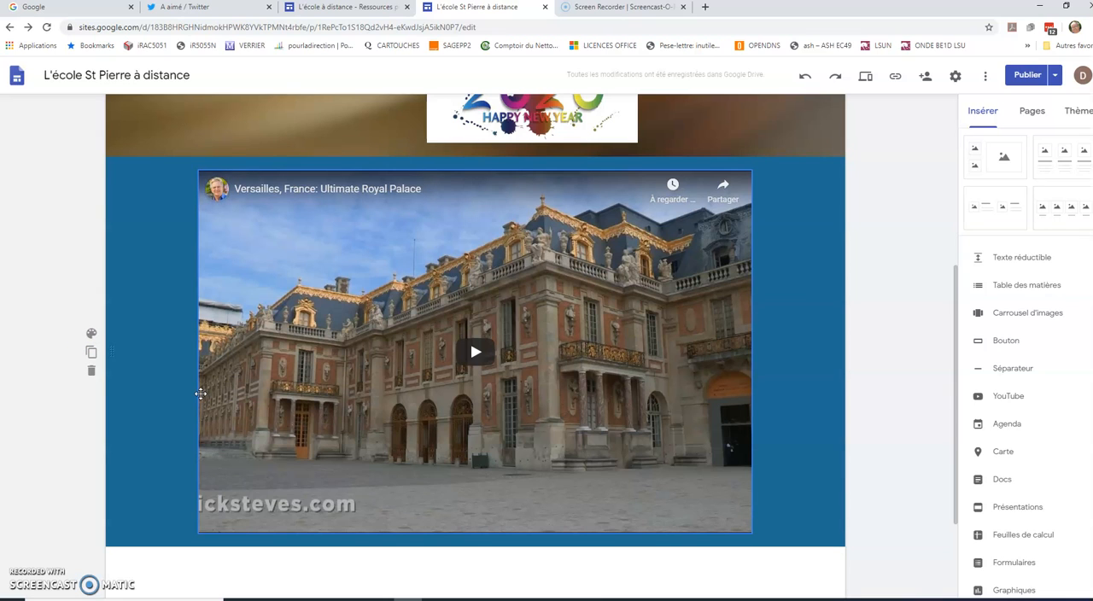
# - Add a two-column layout with image placeholders and captions below the video section
pyautogui.scroll(3, 1051, 259)
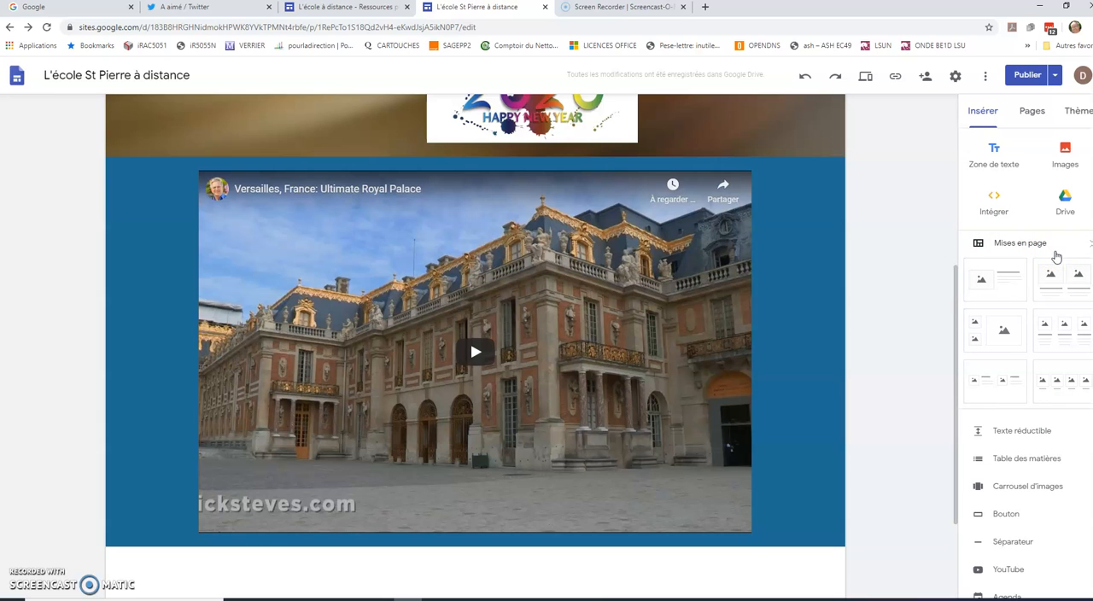
pyautogui.scroll(-3, 911, 243)
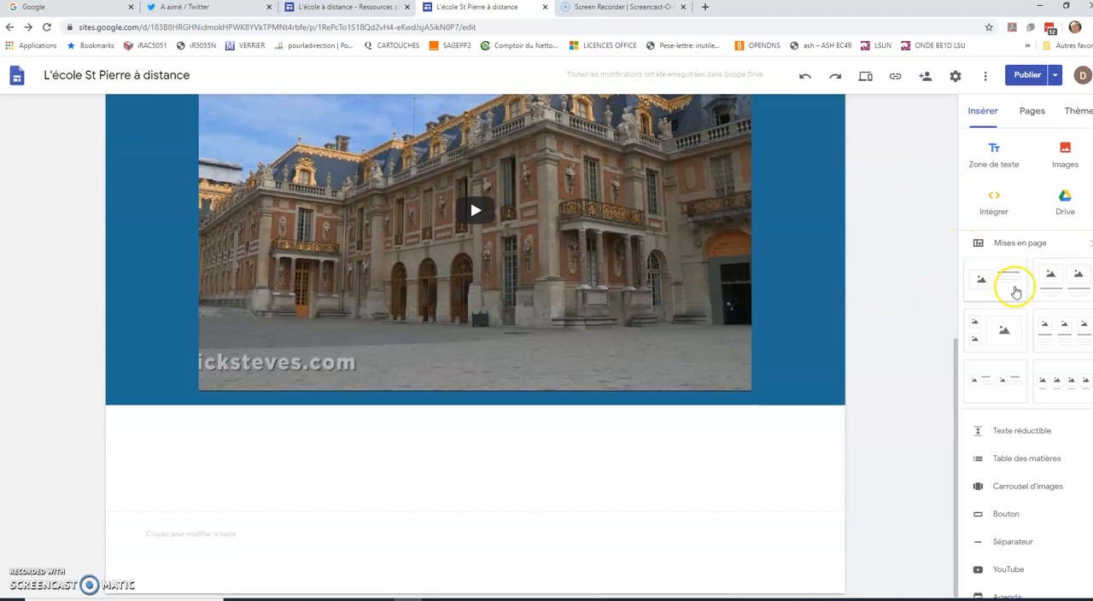
pyautogui.click(1075, 289)
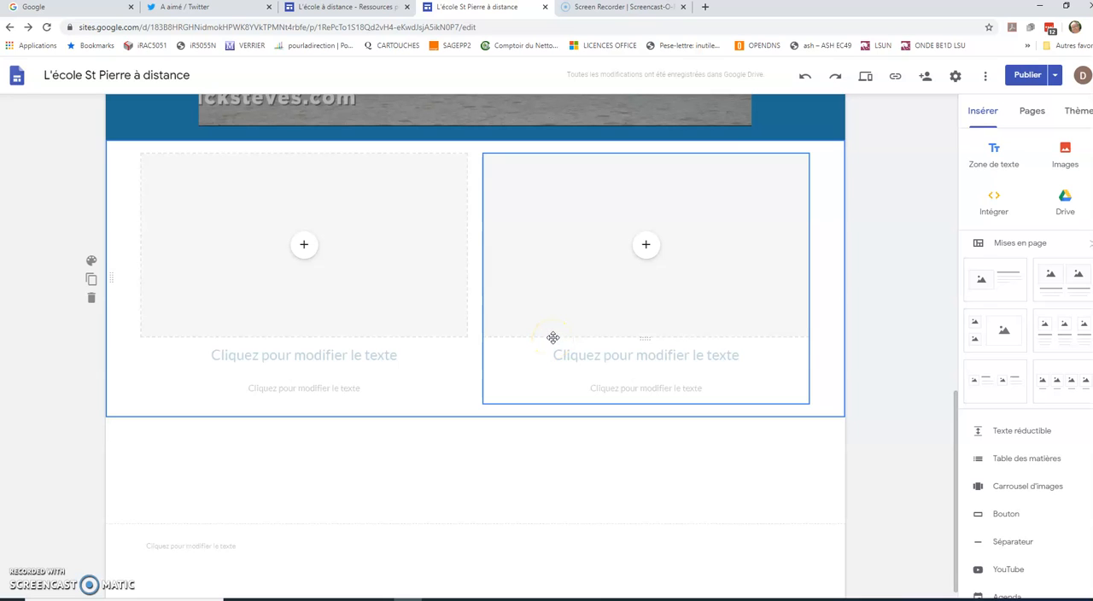
pyautogui.click(17, 578)
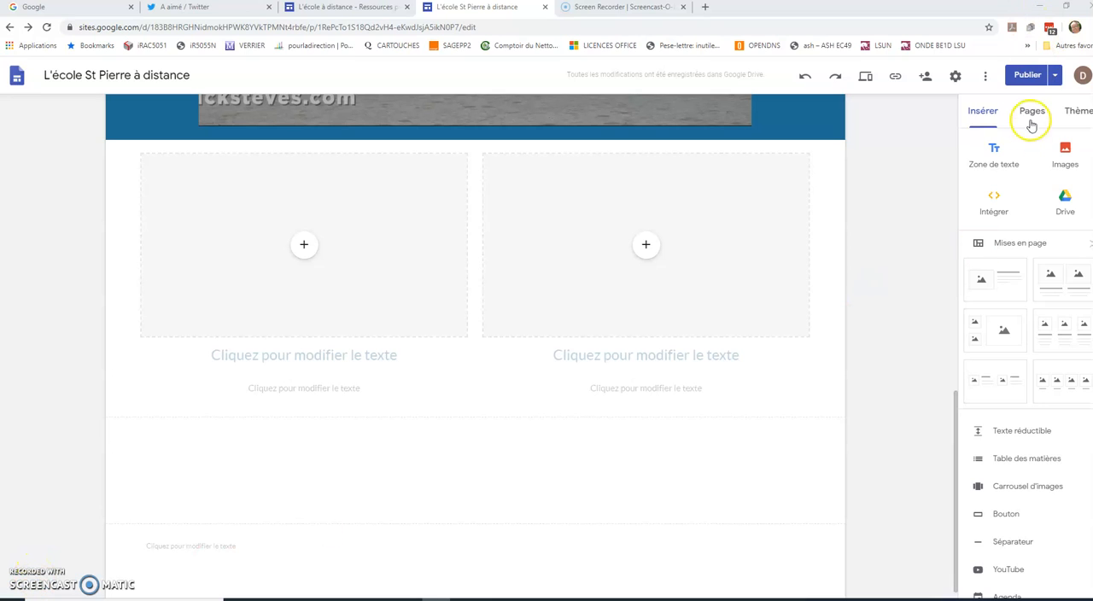
# - Insert the "quelques idées de j..." PDF from the JMR folder inside the Drive folder "Docs pour le SITE DES ELEVES"
pyautogui.click(1065, 205)
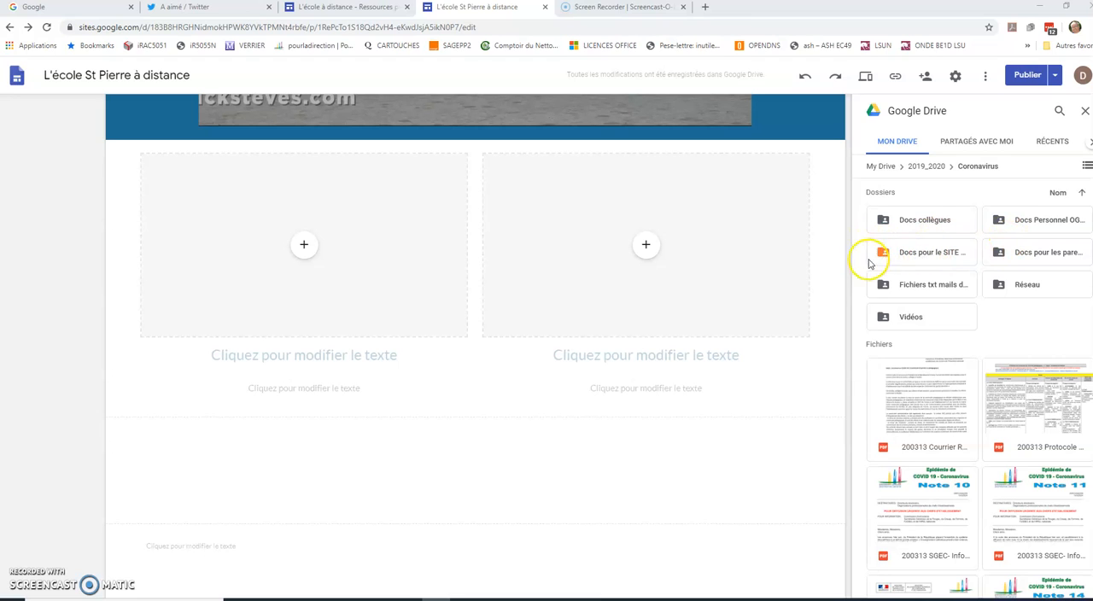
pyautogui.doubleClick(915, 252)
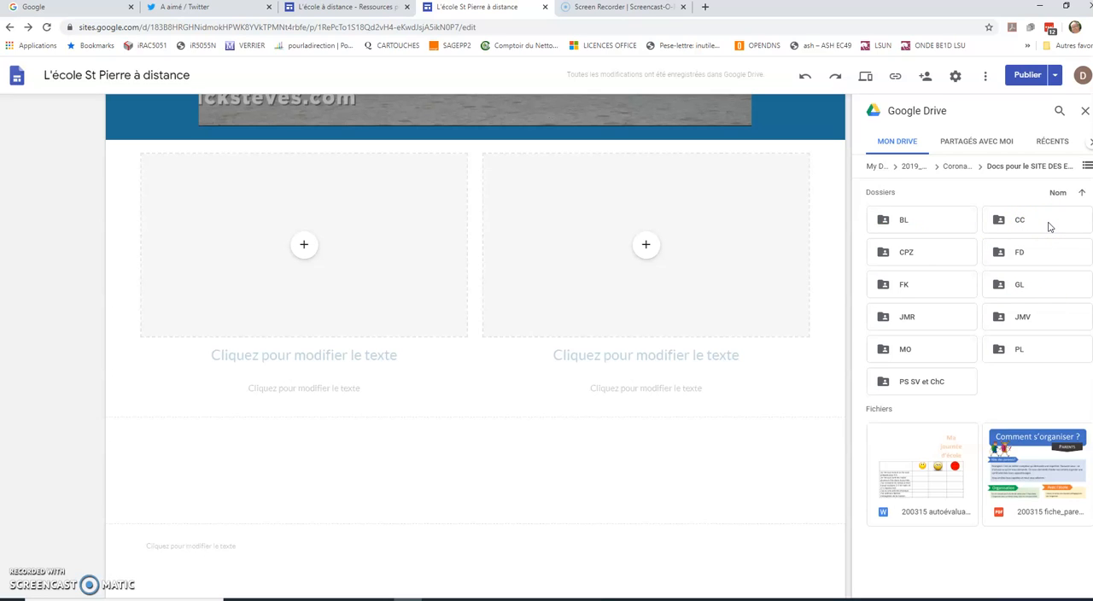
pyautogui.click(902, 319)
pyautogui.doubleClick(903, 319)
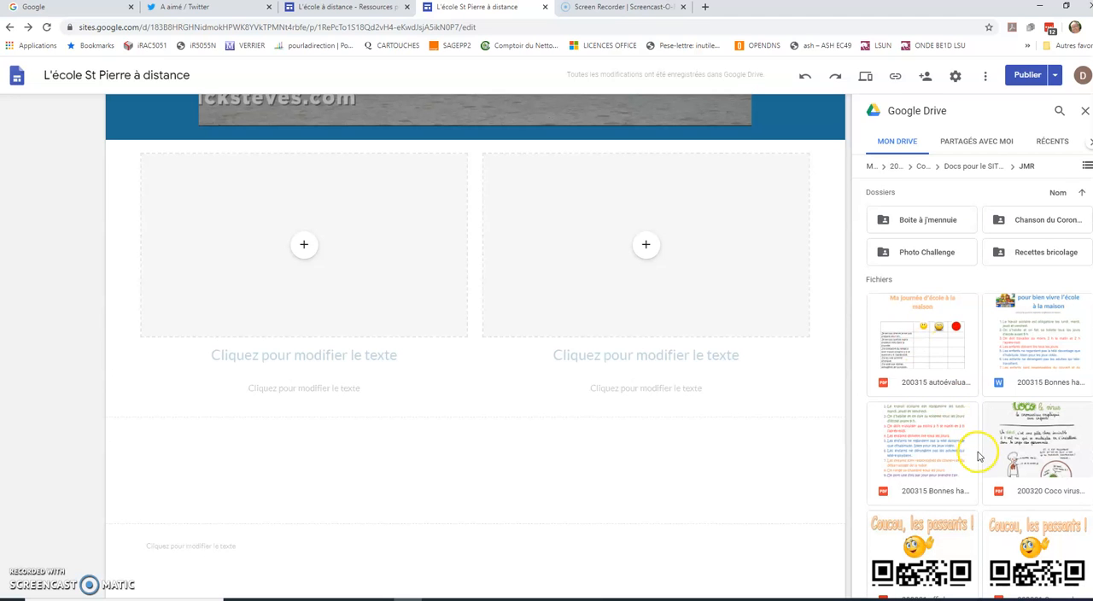
pyautogui.scroll(-2, 993, 439)
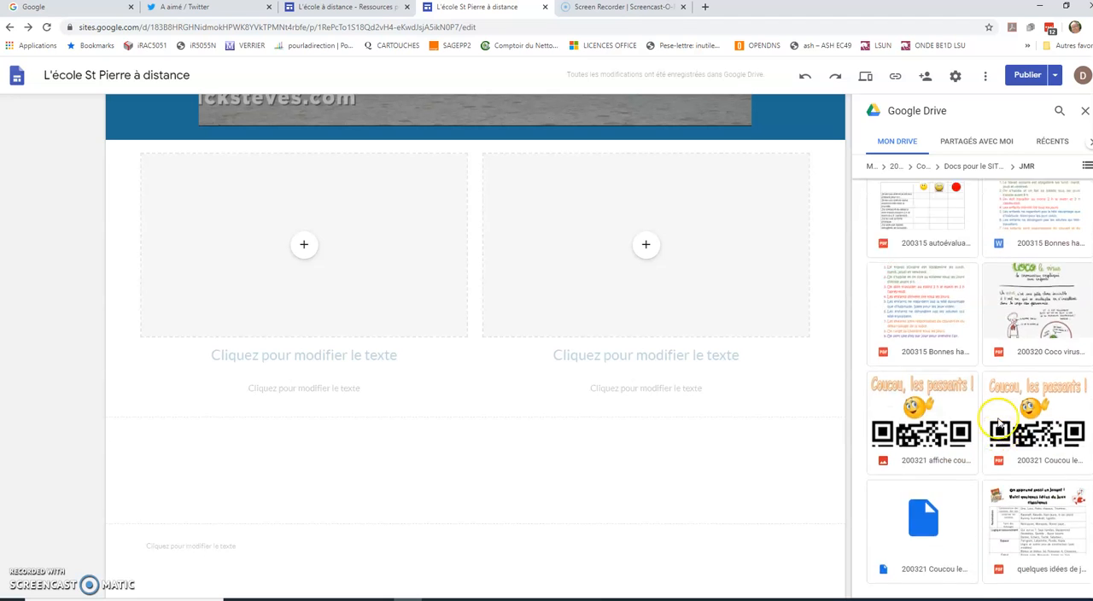
pyautogui.scroll(-1, 1049, 378)
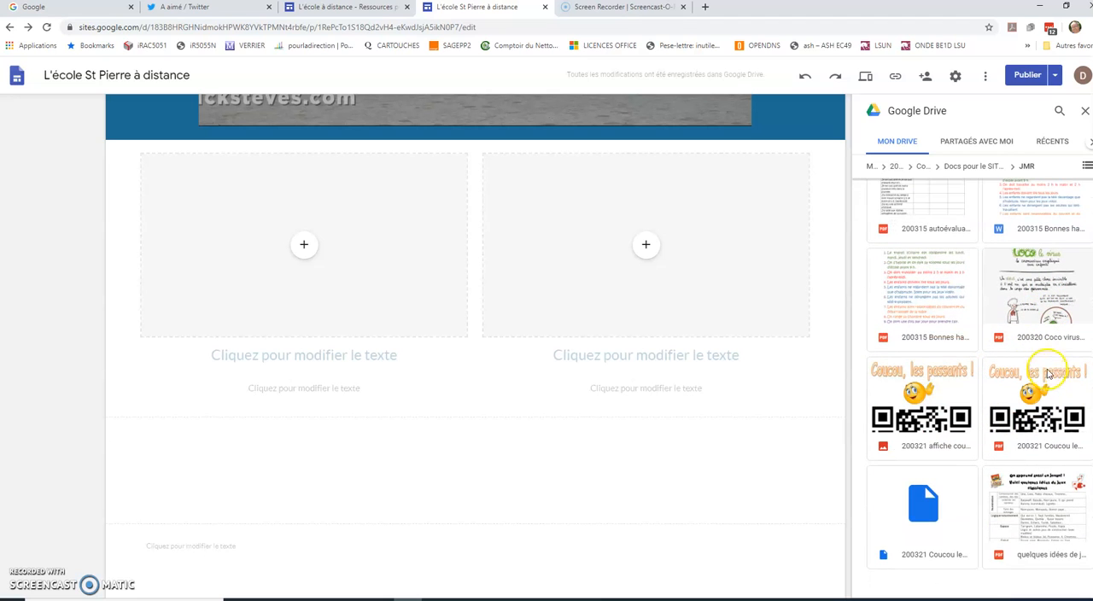
pyautogui.click(1029, 524)
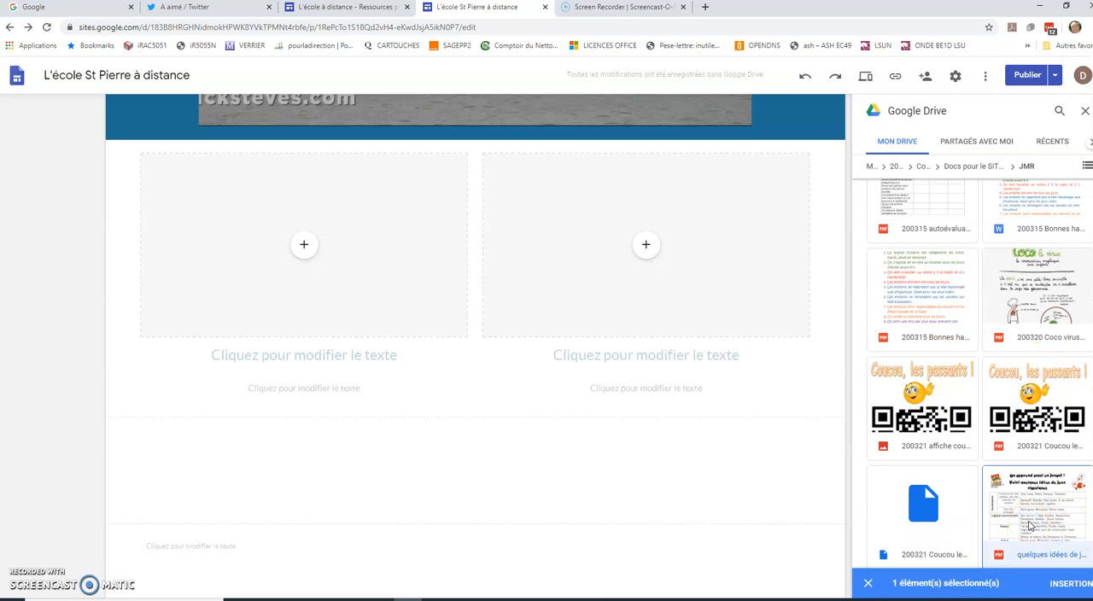
pyautogui.click(1069, 584)
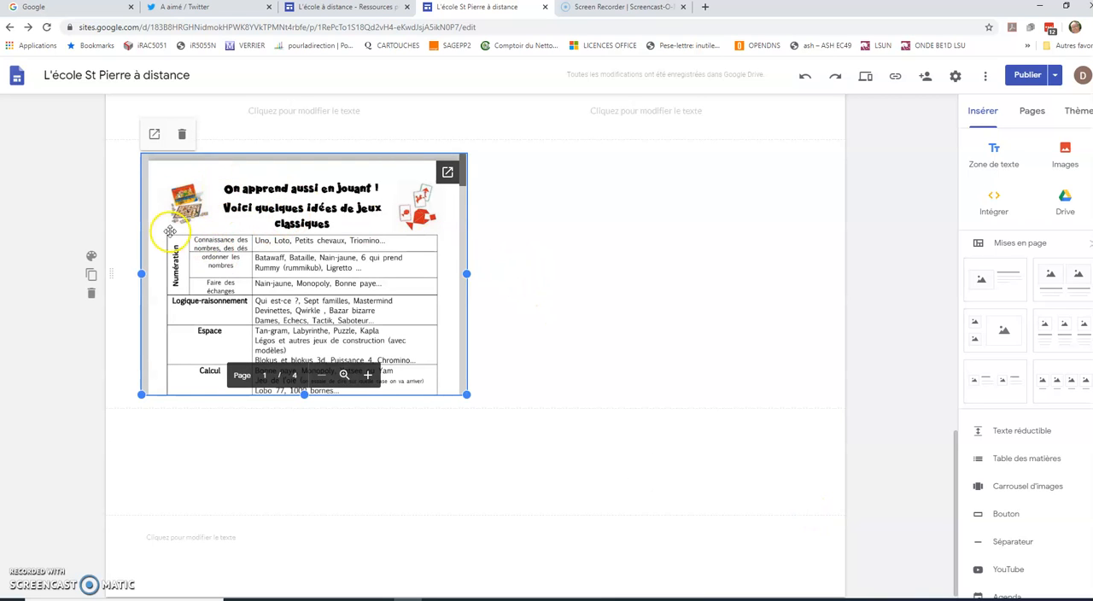
# - Fill the left column's placeholder with the "quelques idées de j..." PDF from Drive folder 2019_2020 > Coronavirus > Docs pour le SITE DES ELEVES > JMR
pyautogui.scroll(1, 410, 244)
pyautogui.scroll(3, 410, 244)
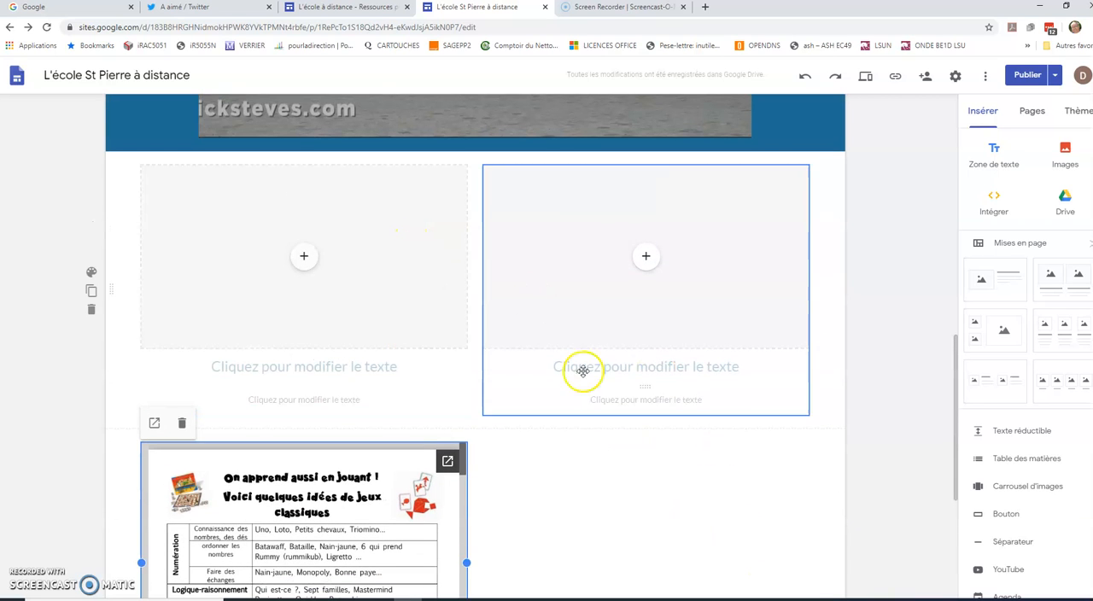
pyautogui.click(307, 258)
pyautogui.click(347, 341)
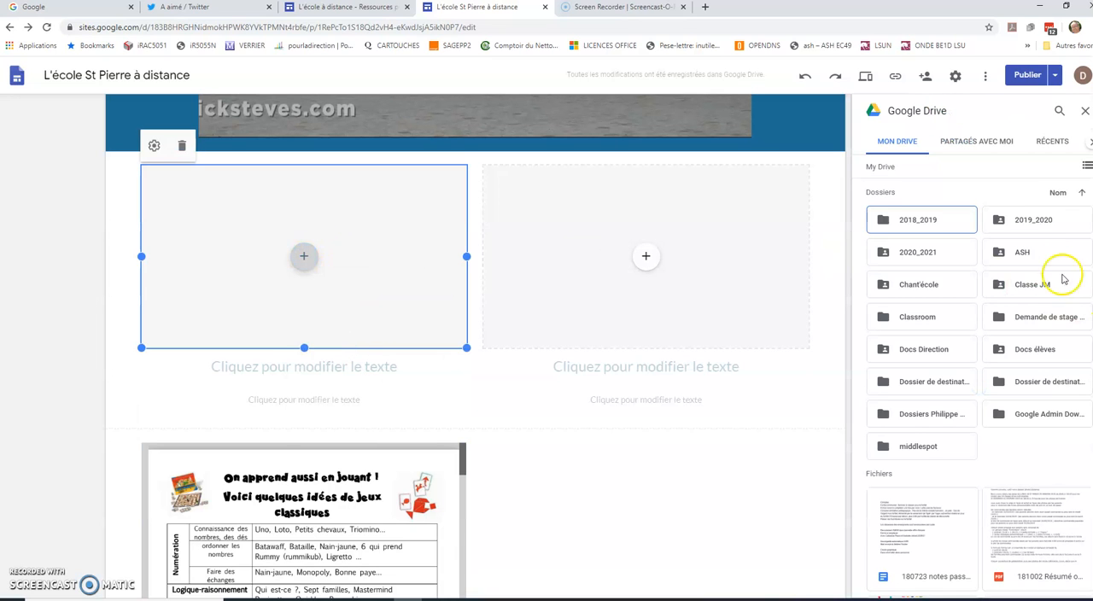
pyautogui.doubleClick(1035, 221)
pyautogui.click(1036, 222)
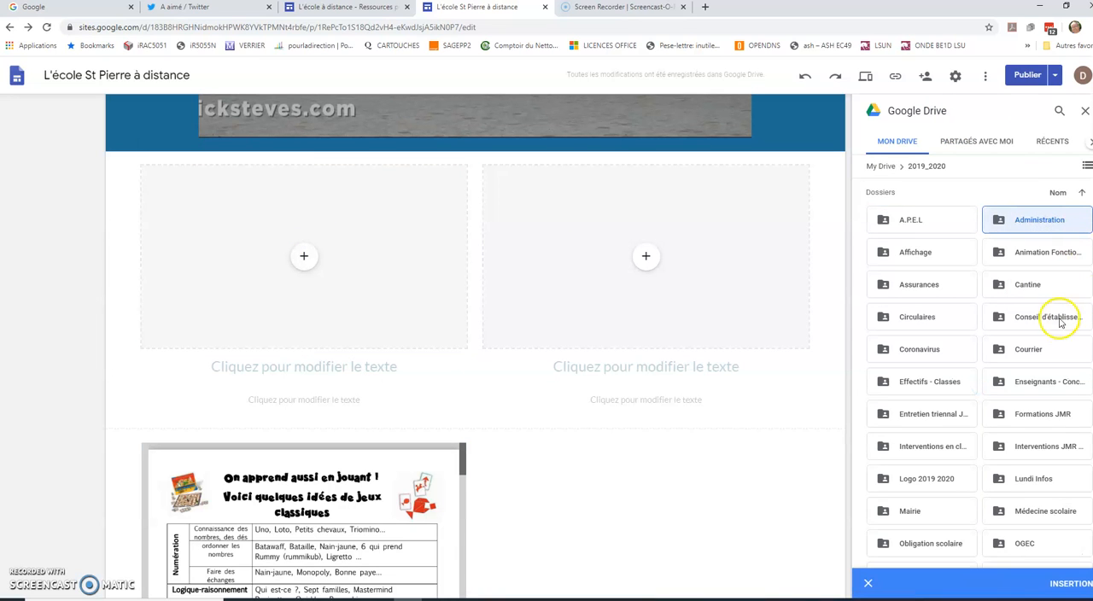
pyautogui.doubleClick(942, 351)
pyautogui.doubleClick(930, 253)
pyautogui.doubleClick(913, 317)
pyautogui.scroll(-2, 910, 425)
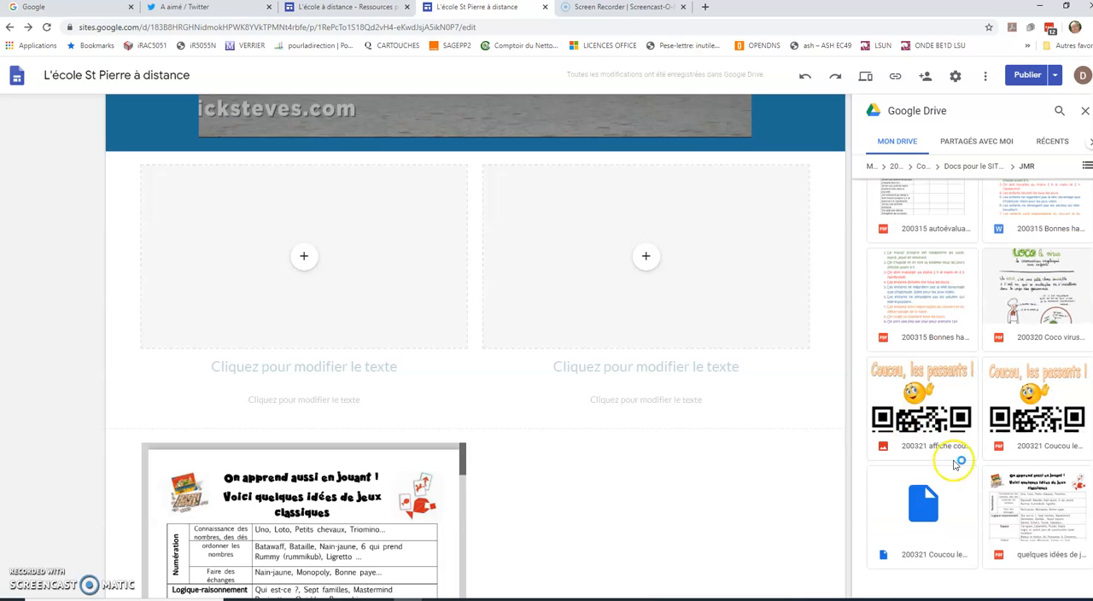
pyautogui.click(1046, 522)
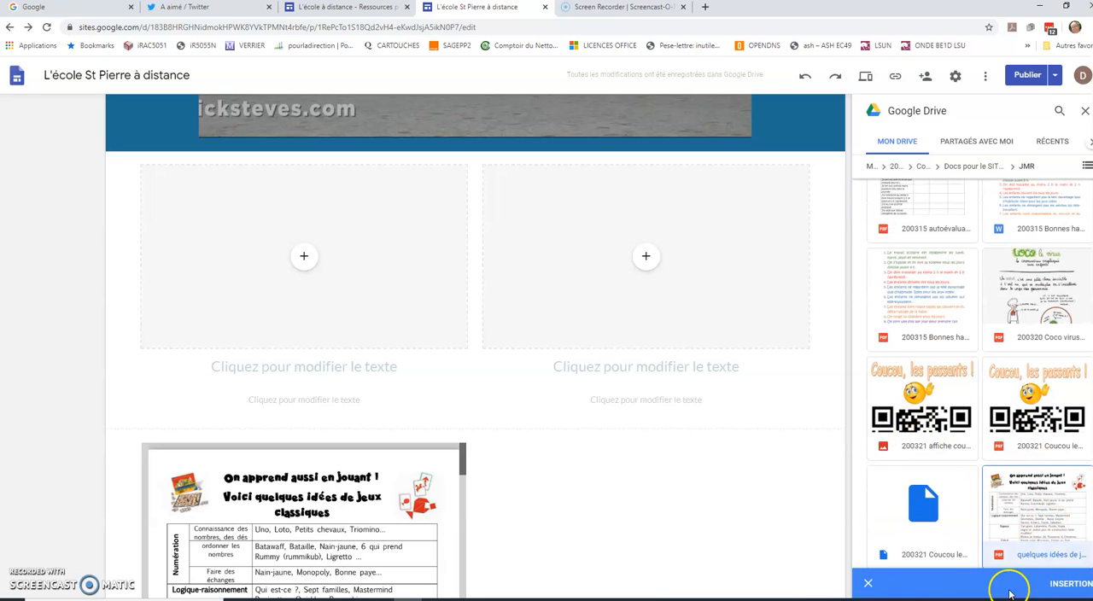
pyautogui.click(1069, 587)
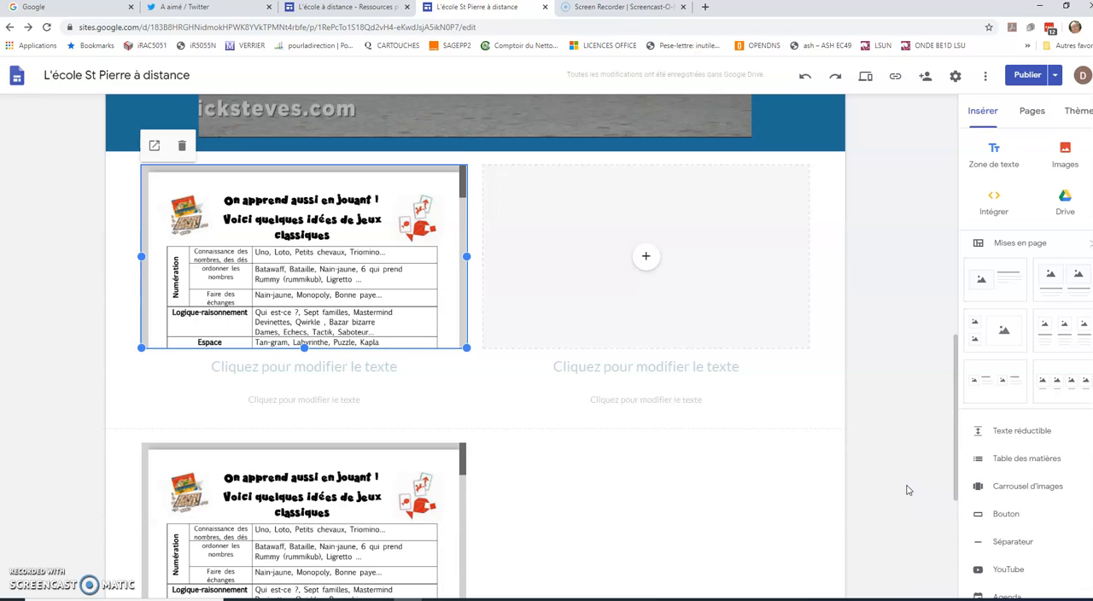
# - Fill the right column's placeholder with the whole "Recettes bricolage" folder from the JMR folder in Drive
pyautogui.click(648, 261)
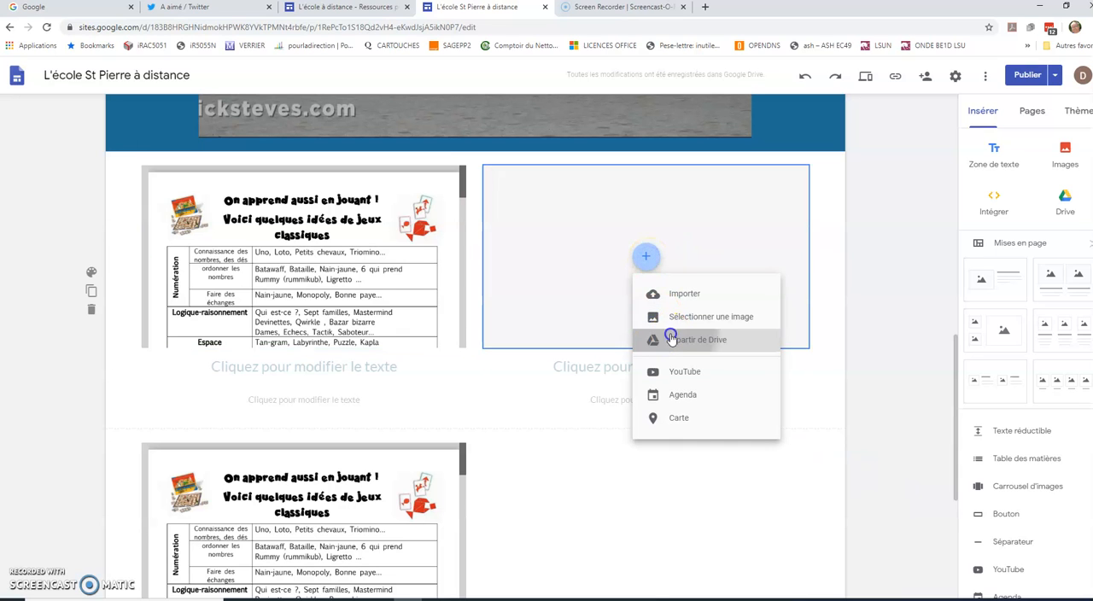
pyautogui.click(842, 321)
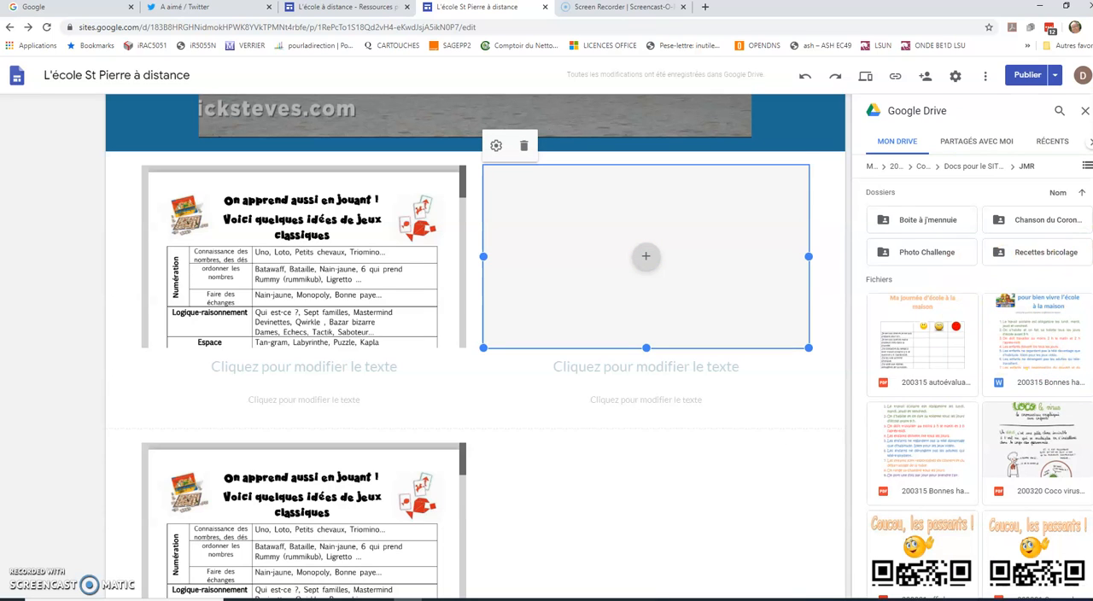
pyautogui.click(1028, 255)
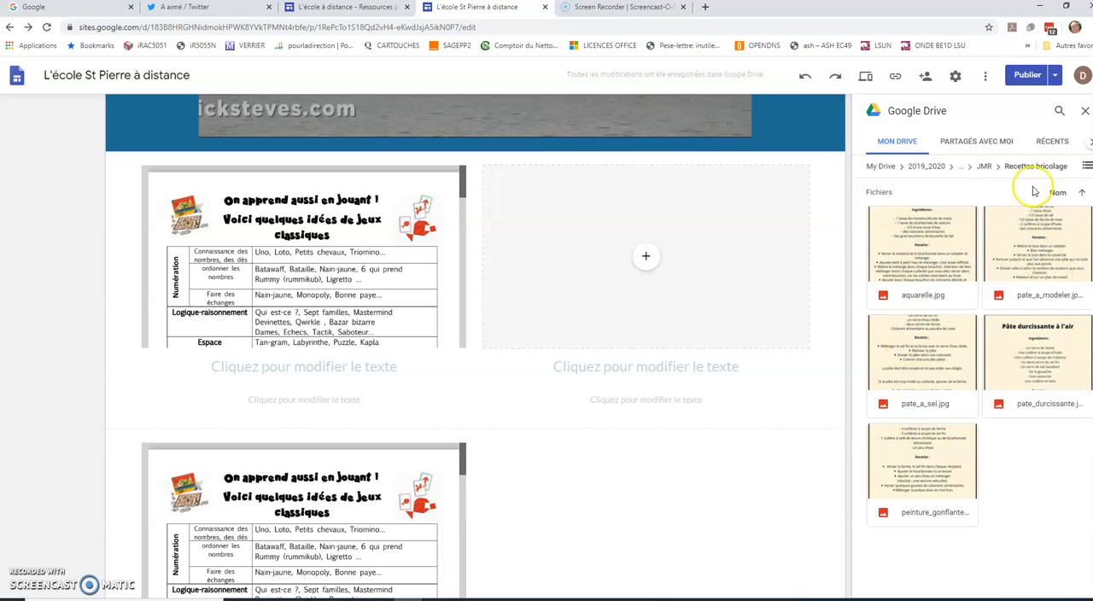
pyautogui.click(984, 166)
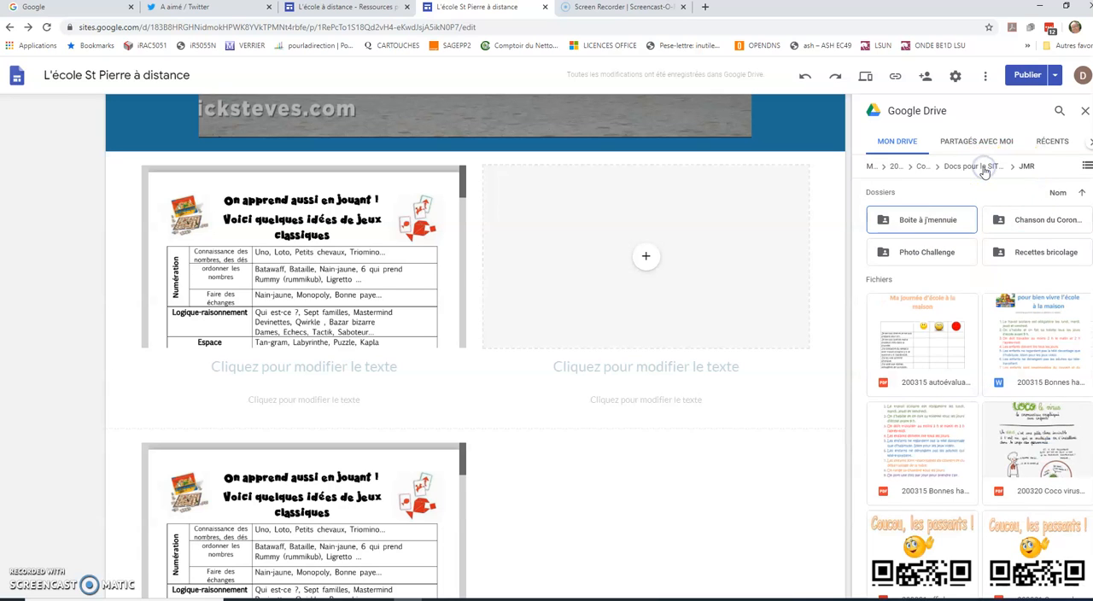
pyautogui.click(1016, 262)
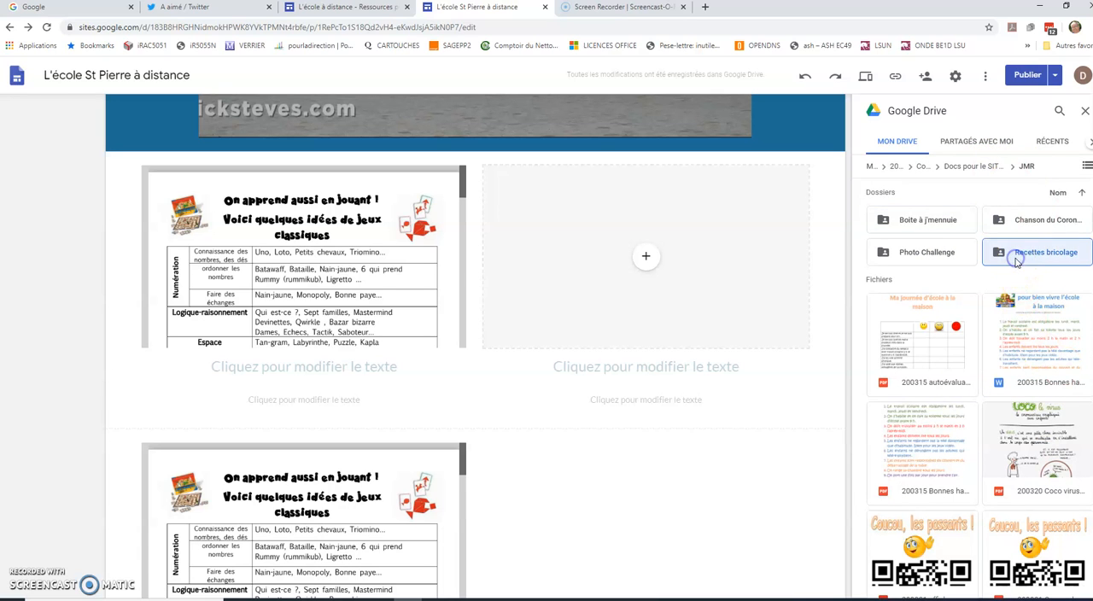
pyautogui.click(1078, 584)
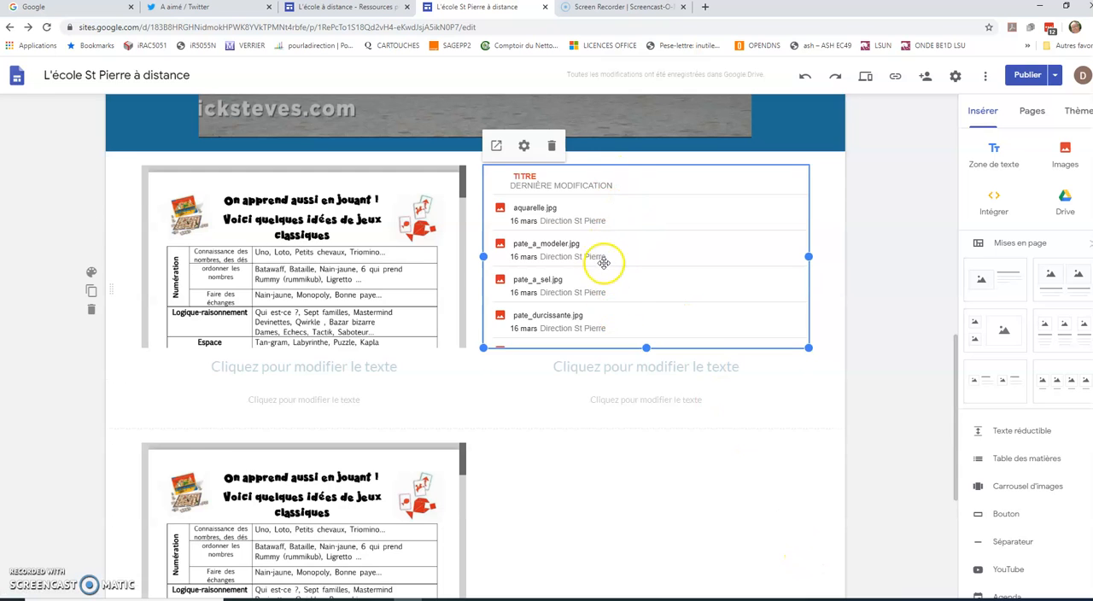
# - Review the draft changes and publish the site with the added Tutoriel page
pyautogui.scroll(-2, 603, 262)
pyautogui.scroll(5, 606, 239)
pyautogui.scroll(5, 607, 267)
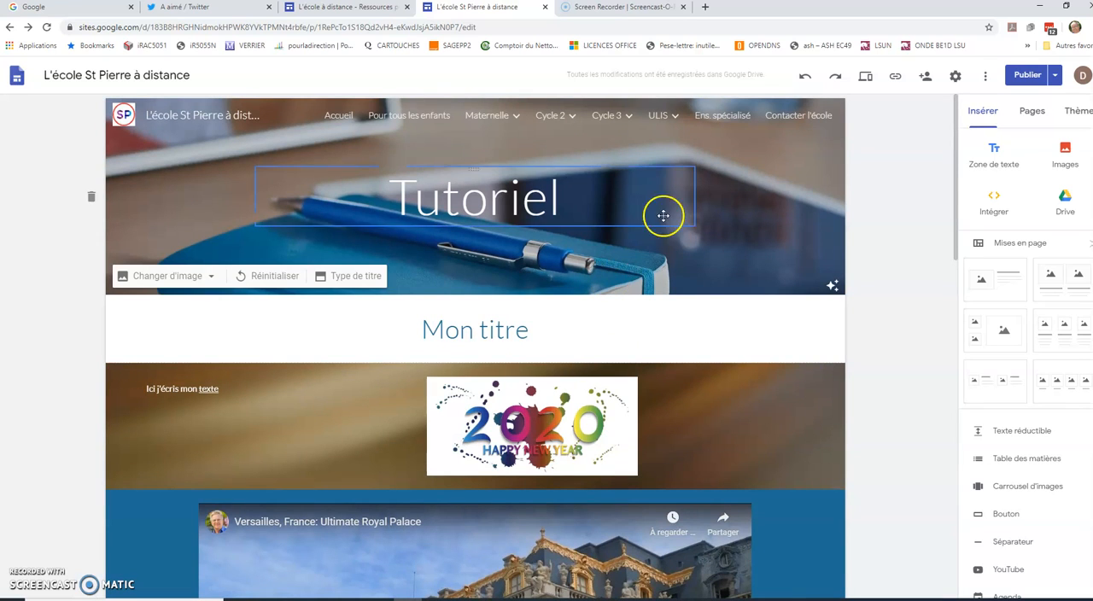
pyautogui.click(1017, 81)
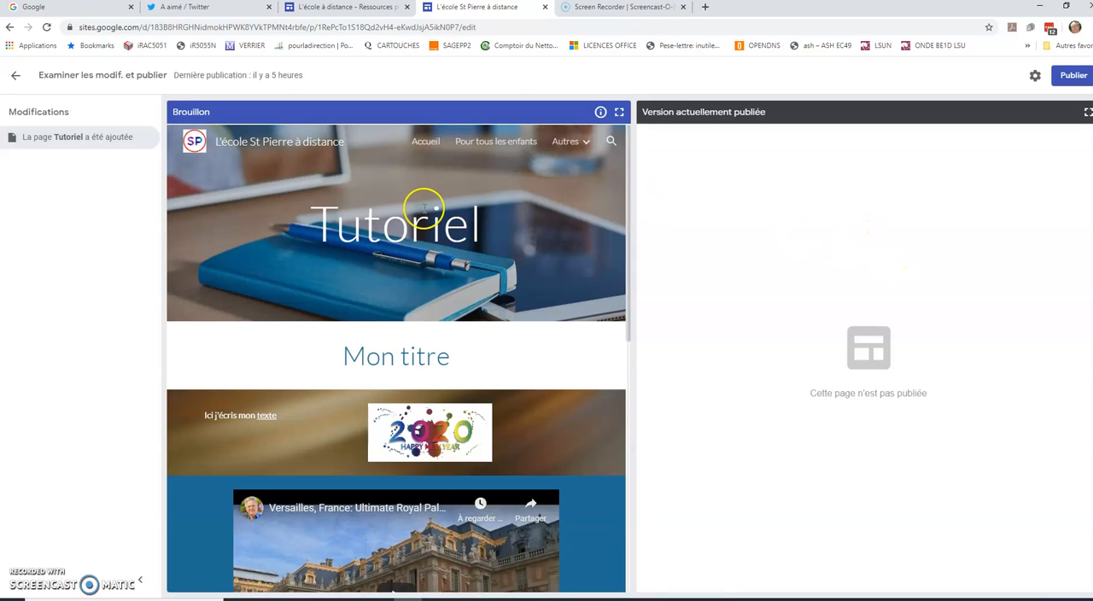
pyautogui.click(1073, 76)
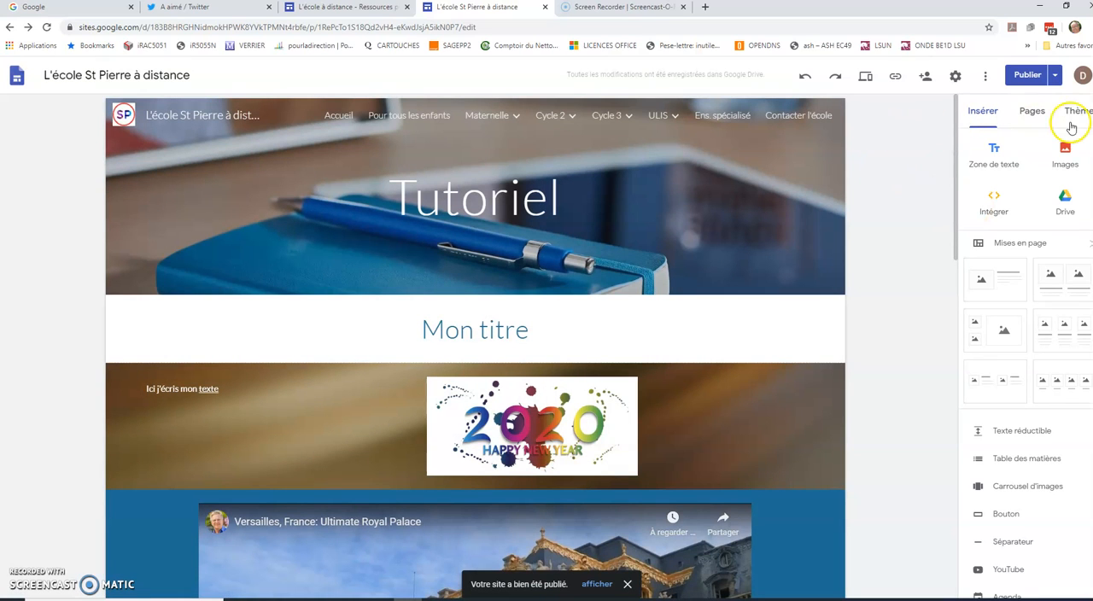
# - Delete the Tutoriel subpage nested under the teacher's CM2 page in Cycle 3
pyautogui.click(1029, 112)
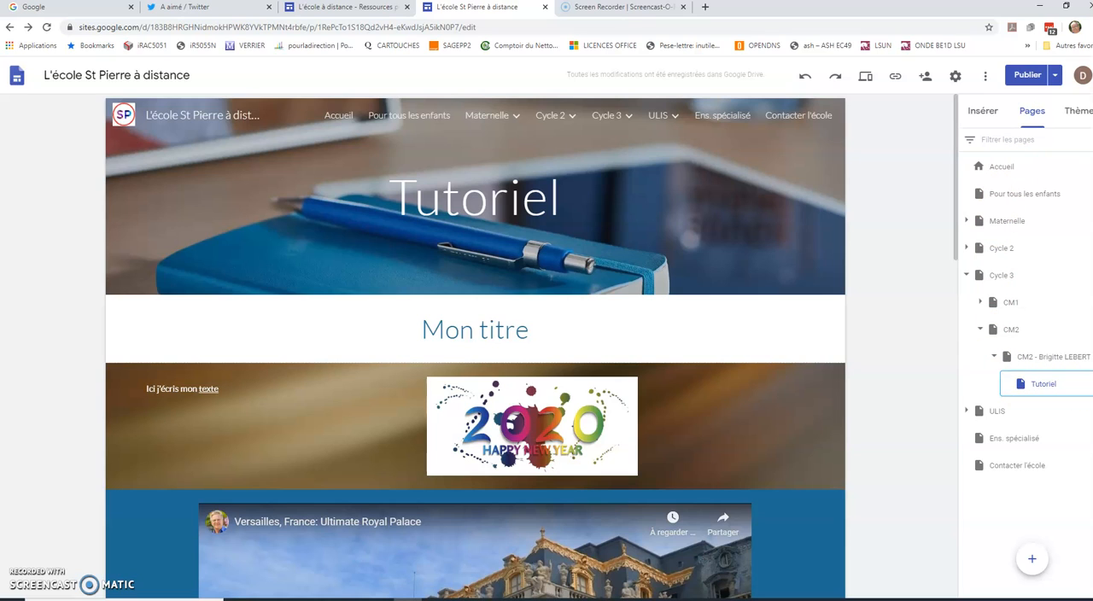
pyautogui.click(1073, 388)
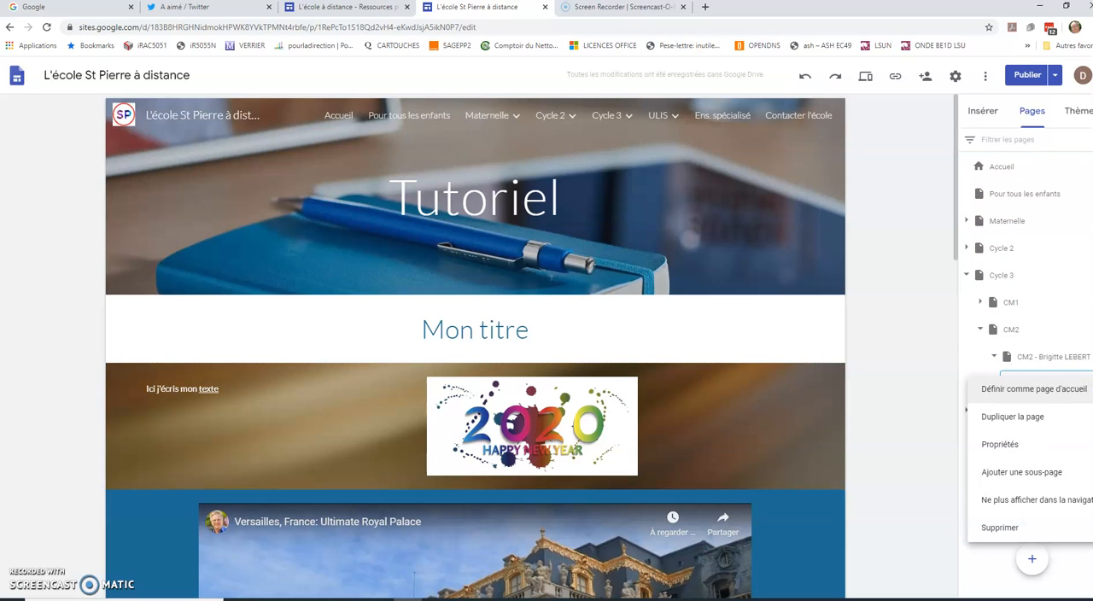
pyautogui.click(1051, 525)
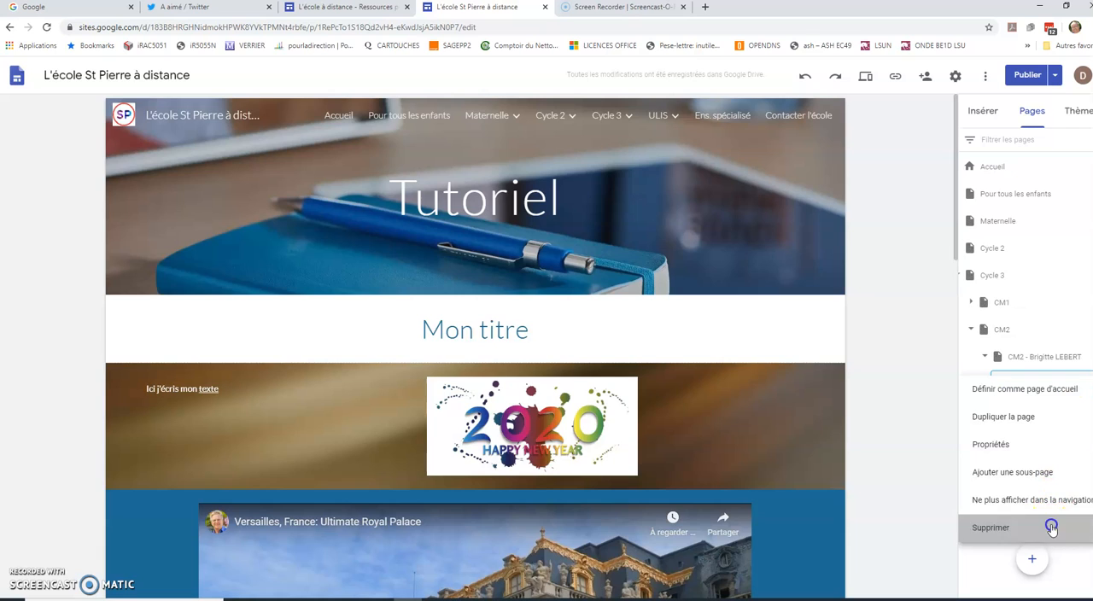